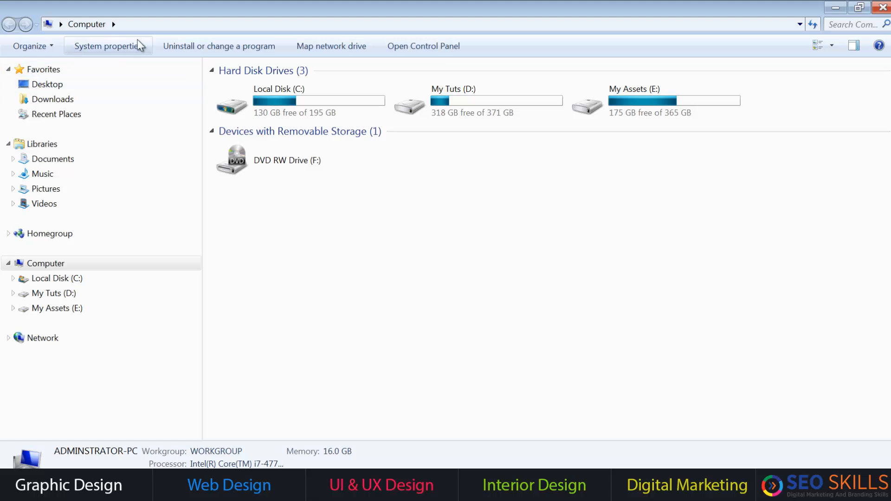
click(51, 88)
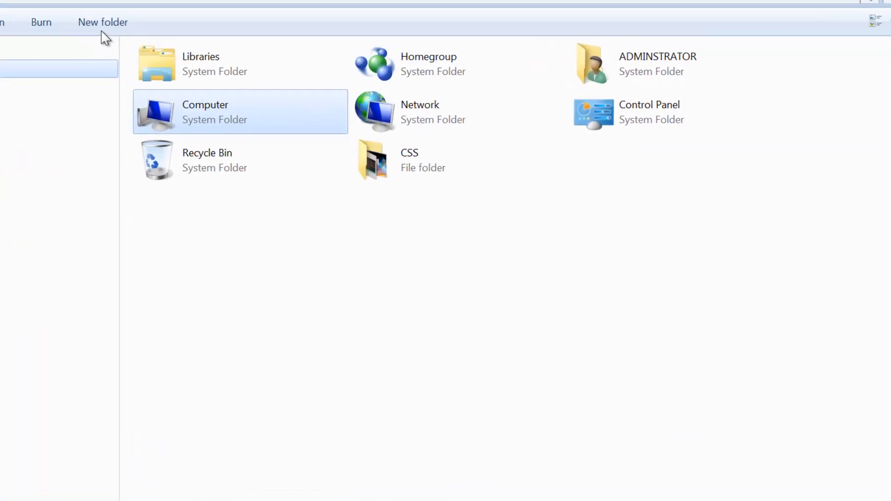
click(189, 45)
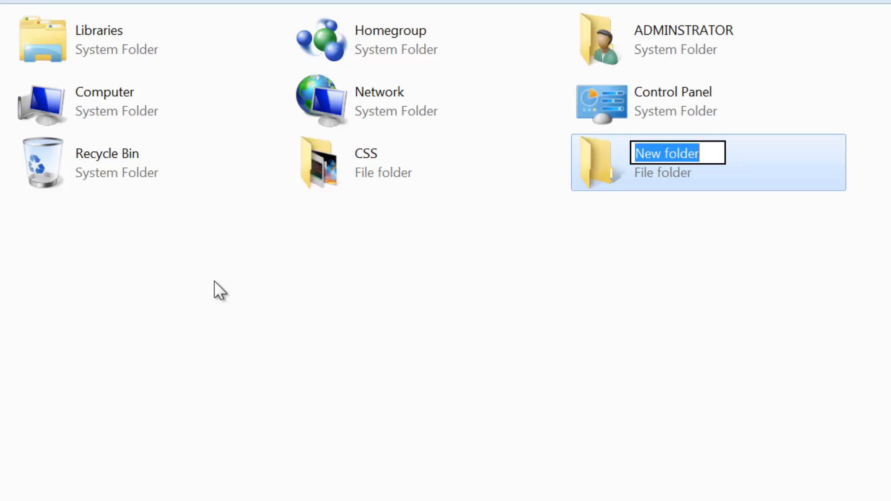
text(seoskil)
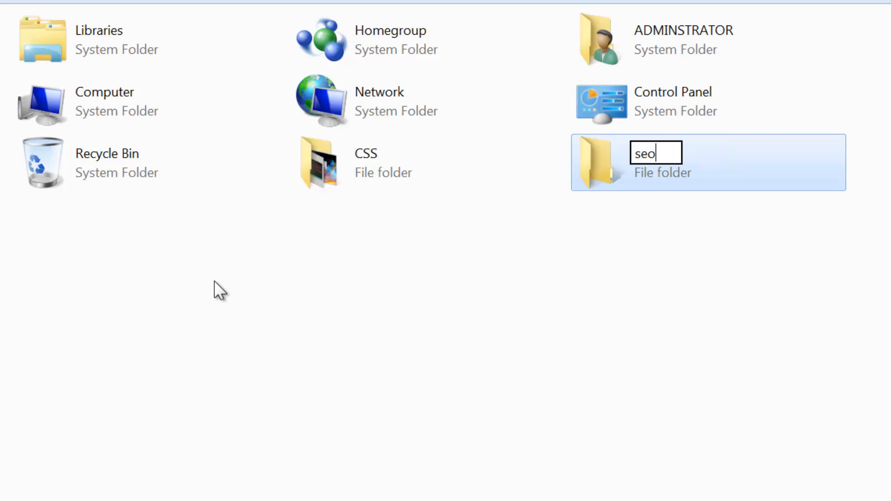
key(BackSpace)
key(BackSpace)
key(BackSpace)
key(BackSpace)
key(BackSpace)
key(BackSpace)
key(BackSpace)
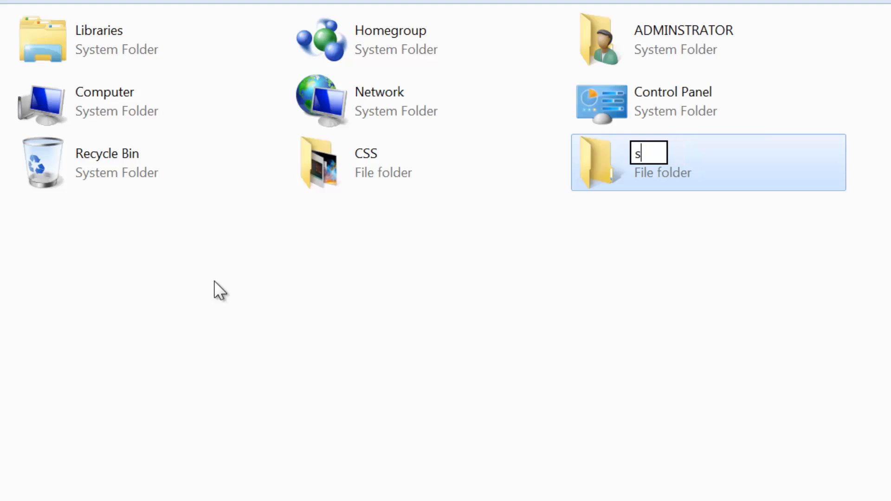
text(www)
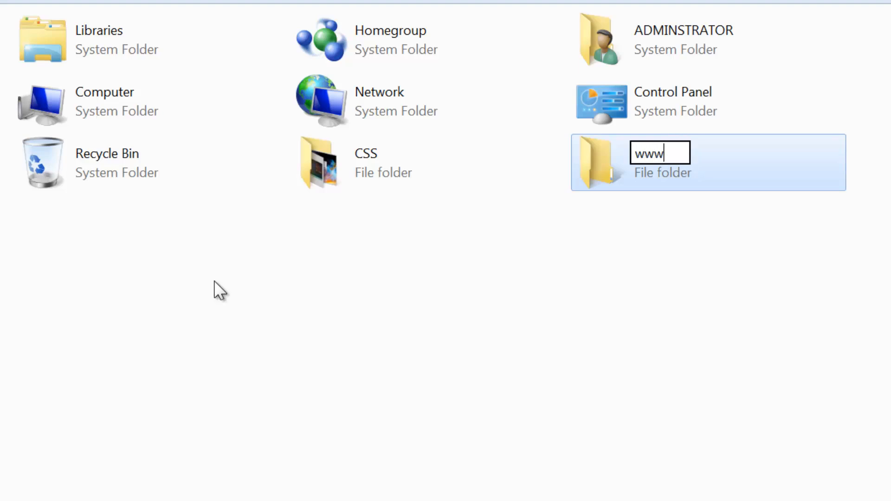
text(.seoskil)
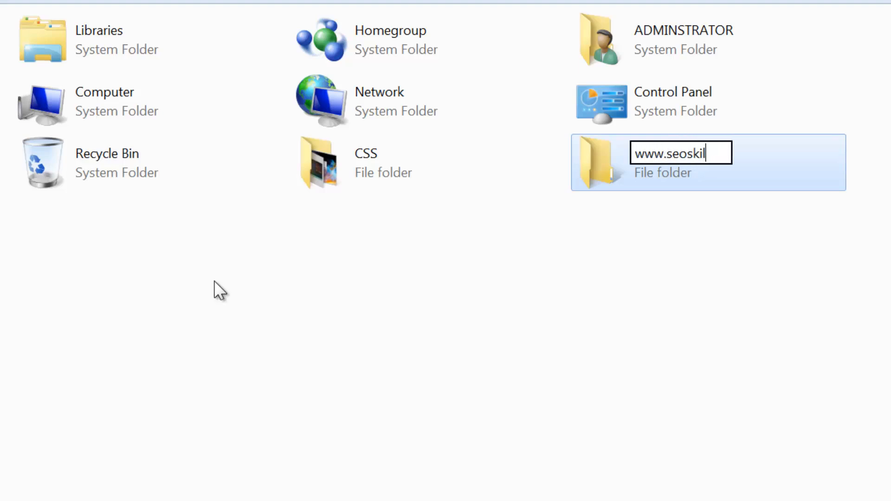
text(l.in)
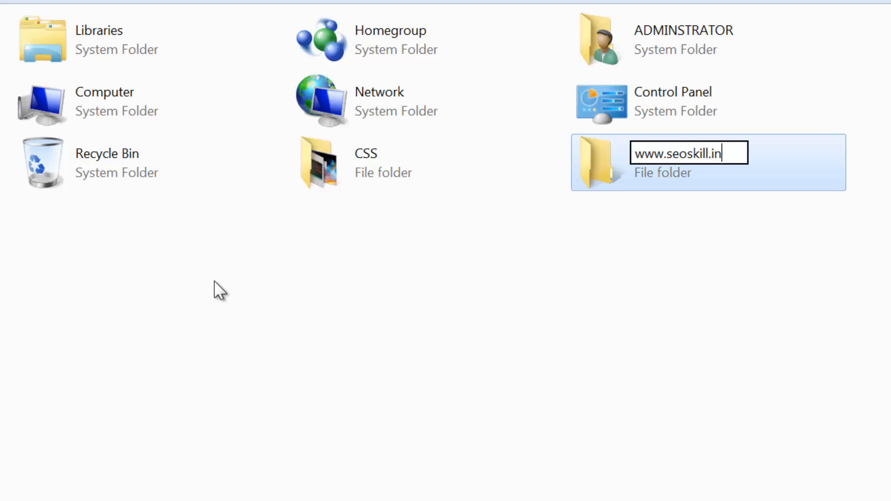
key(Return)
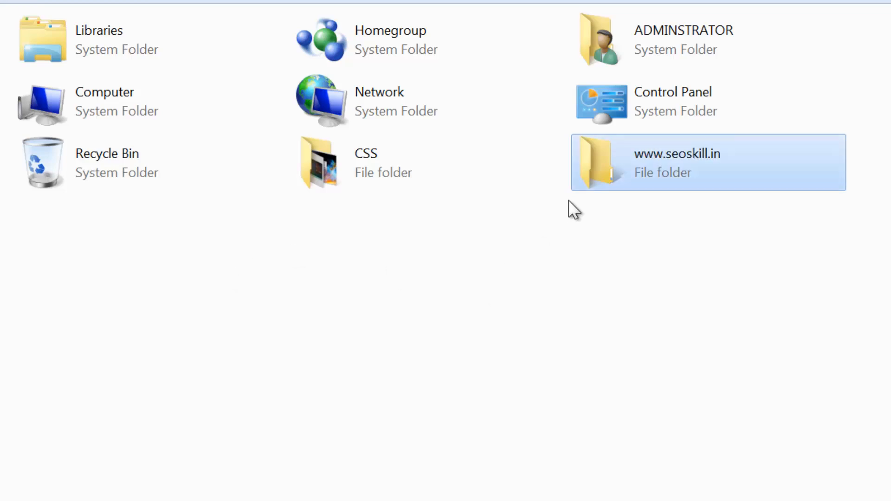
double_click(602, 174)
key(ctrl+shift+n)
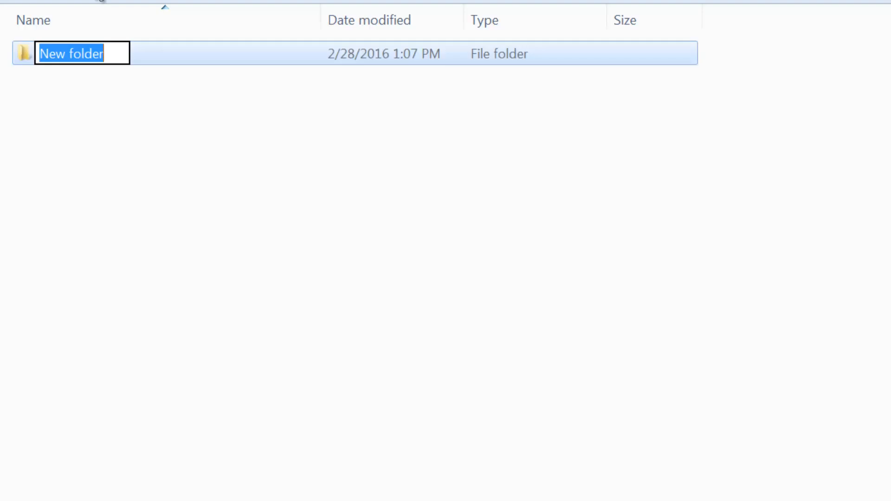
text(images)
key(Return)
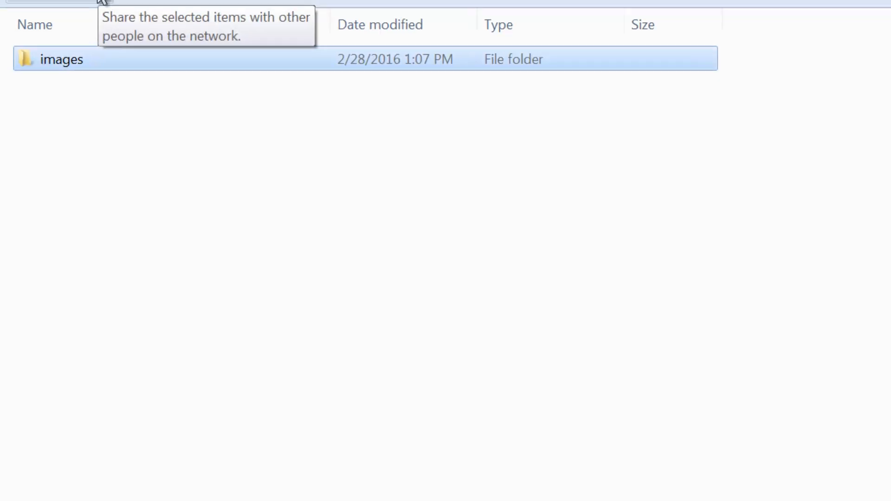
Add a subfolder named css beside the images folder
click(131, 190)
click(274, 16)
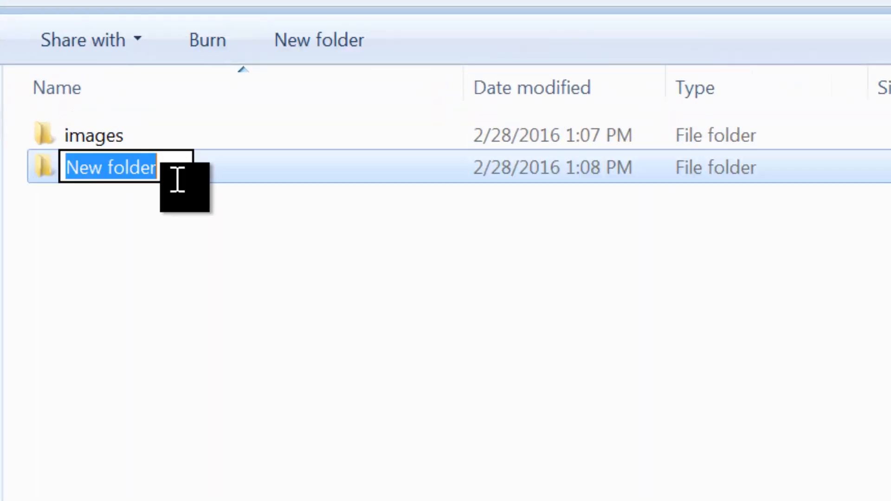
text(css)
key(Return)
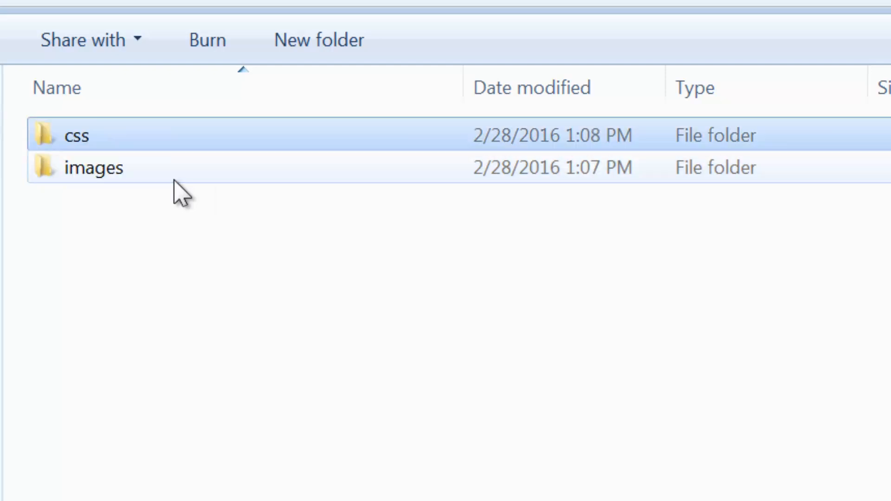
click(308, 46)
text(scrop)
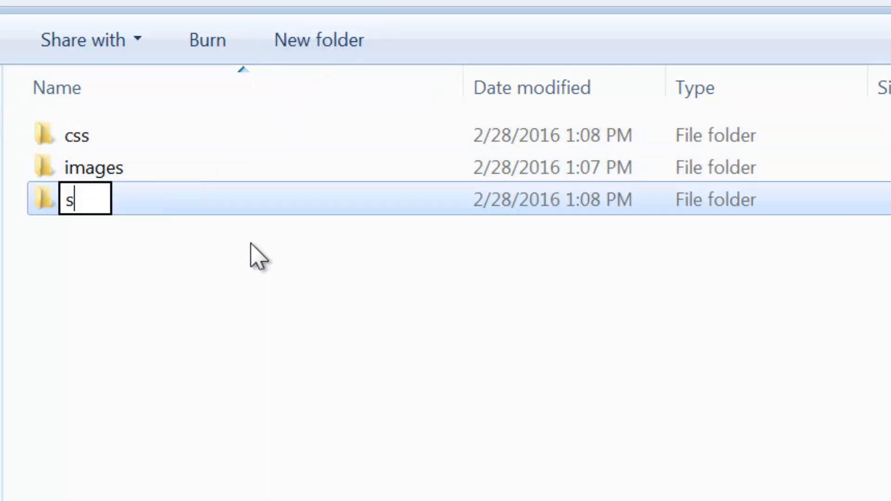
key(BackSpace)
key(BackSpace)
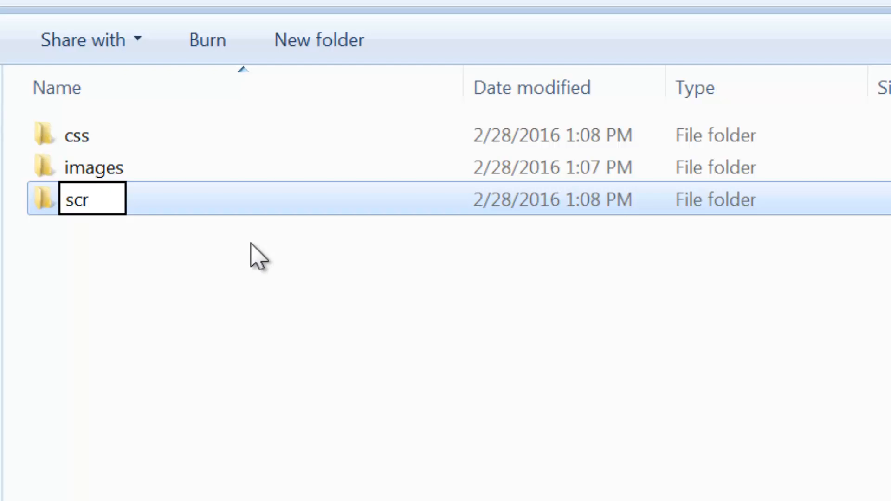
text(ipts)
key(Return)
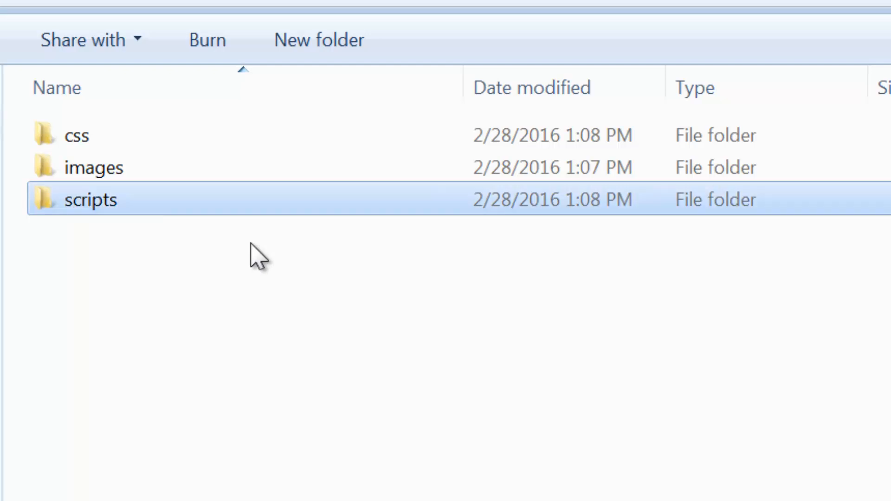
click(266, 334)
click(195, 50)
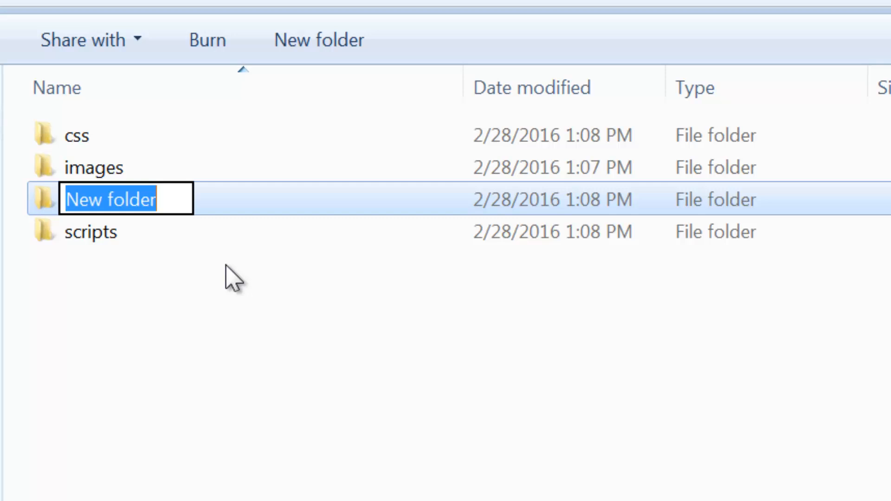
text(fonts)
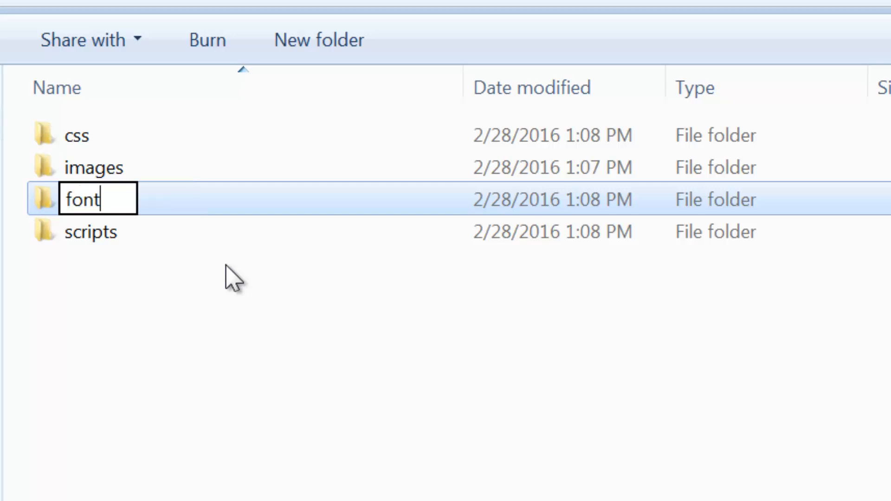
key(Return)
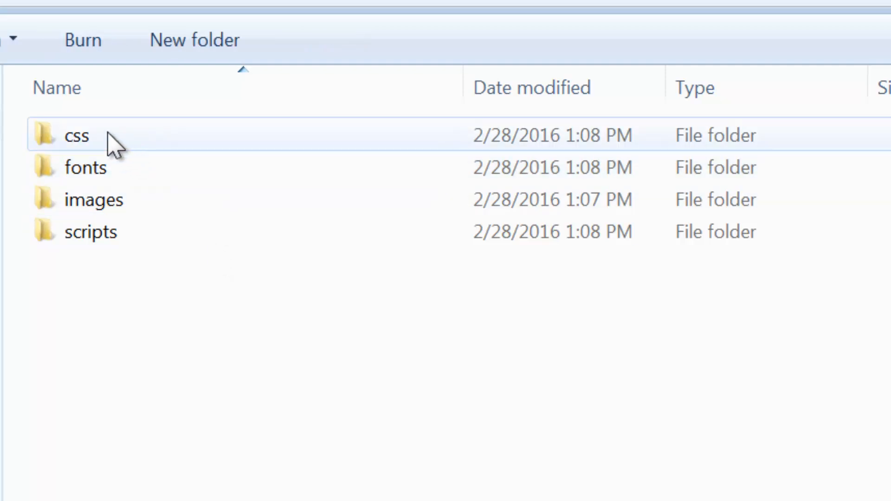
double_click(110, 139)
key(BackSpace)
double_click(102, 168)
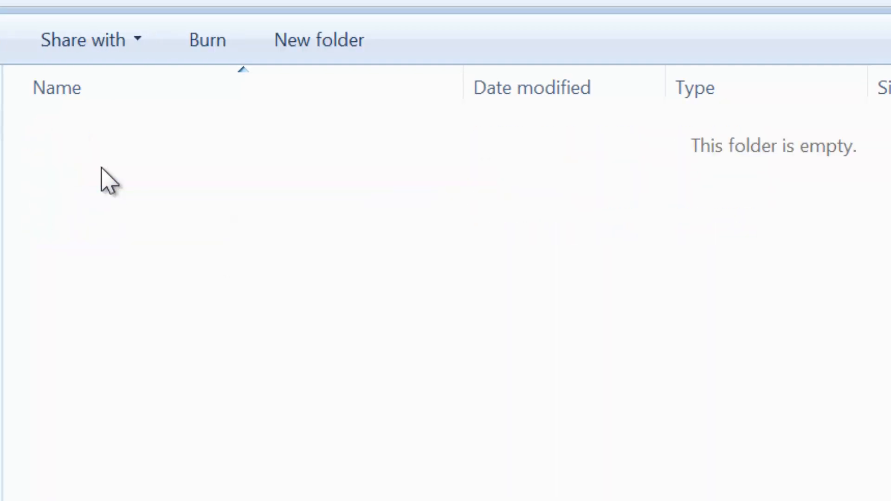
key(BackSpace)
double_click(89, 200)
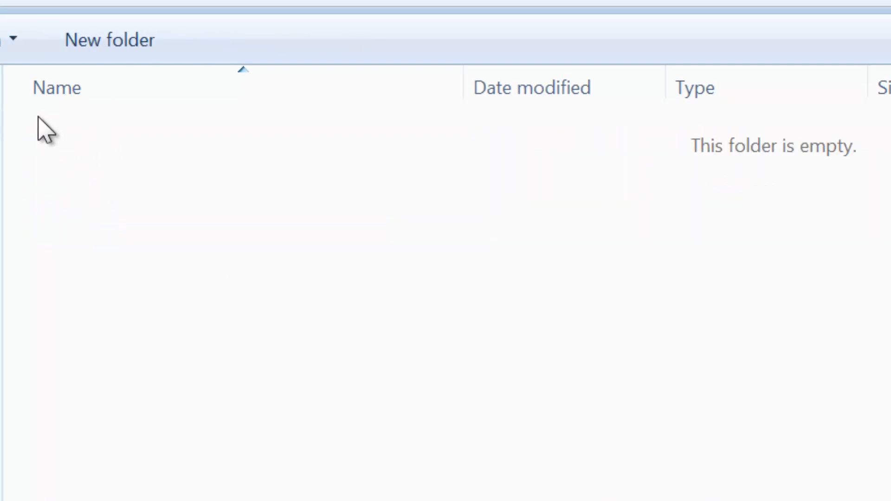
key(BackSpace)
double_click(60, 233)
key(BackSpace)
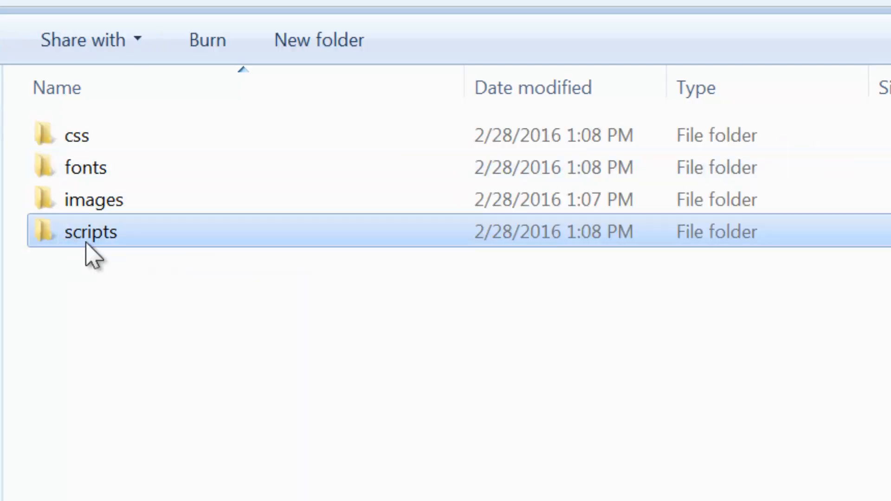
click(112, 341)
drag(51, 308, 124, 302)
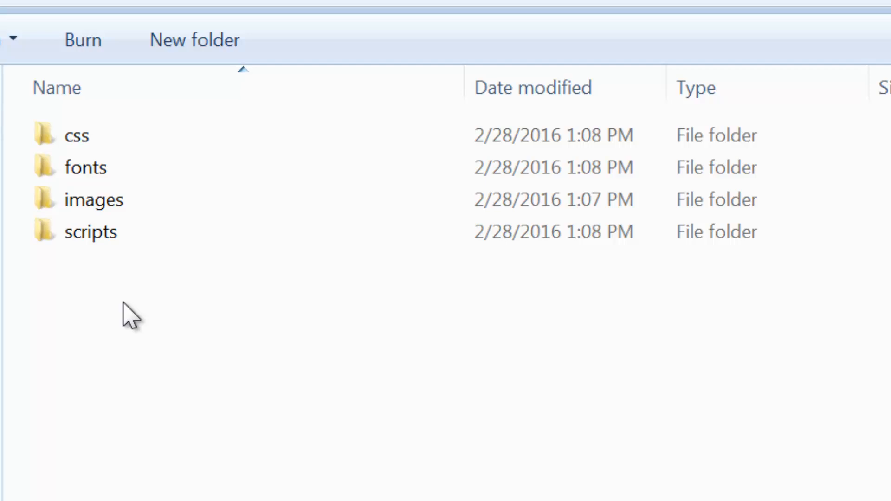
drag(138, 367, 184, 47)
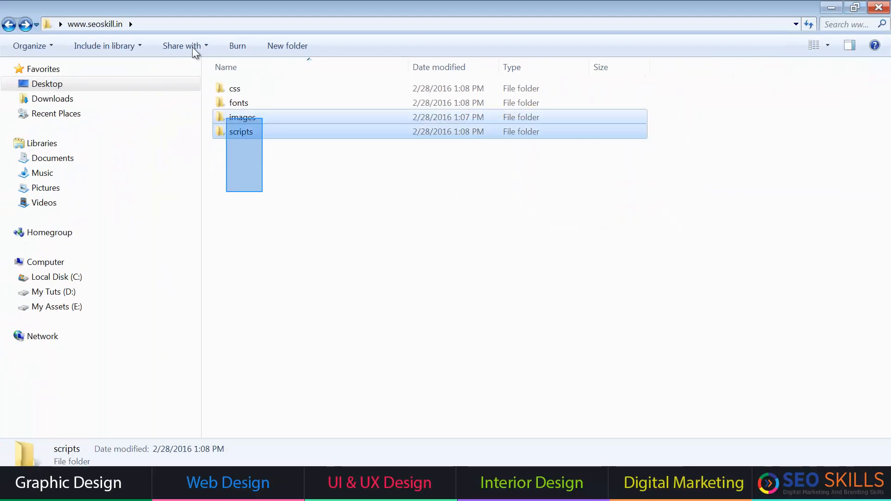
click(880, 8)
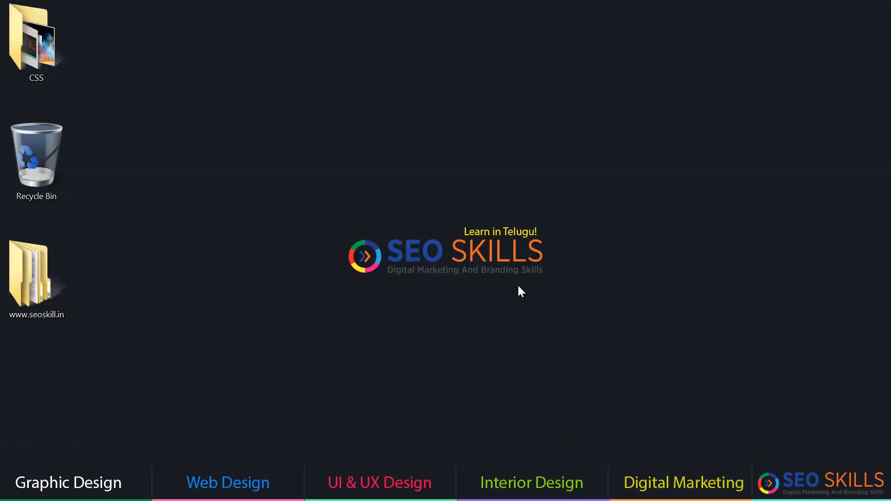
double_click(34, 289)
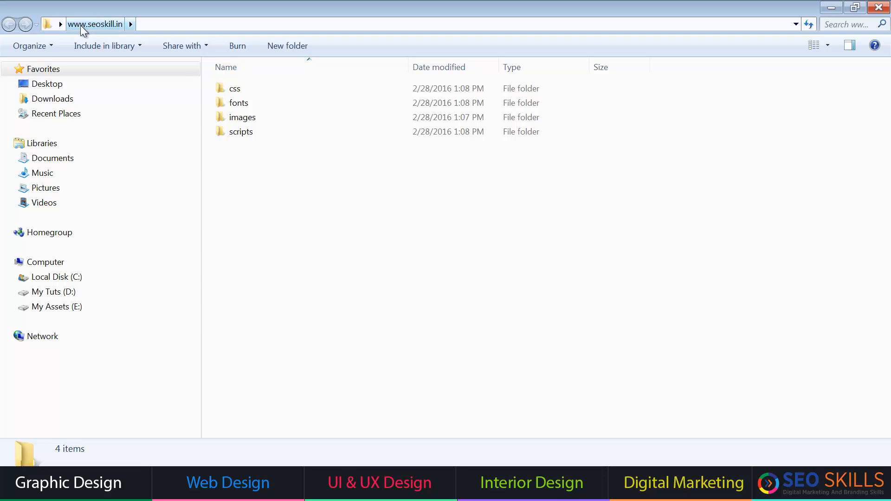
drag(240, 127, 239, 83)
click(250, 224)
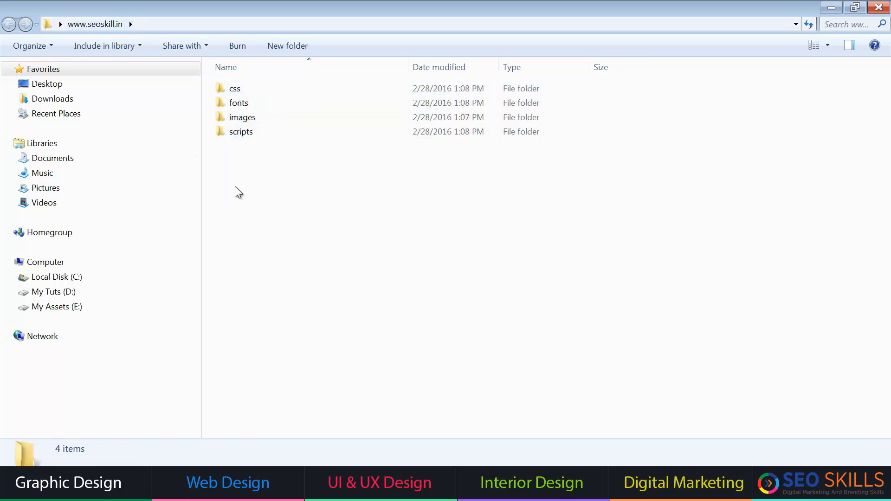
drag(218, 186, 267, 75)
click(271, 177)
click(878, 8)
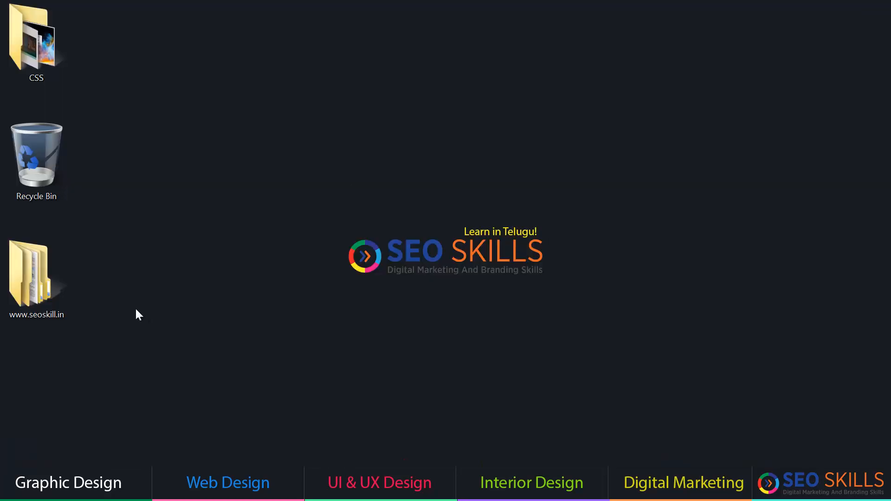
double_click(34, 293)
key(ctrl+a)
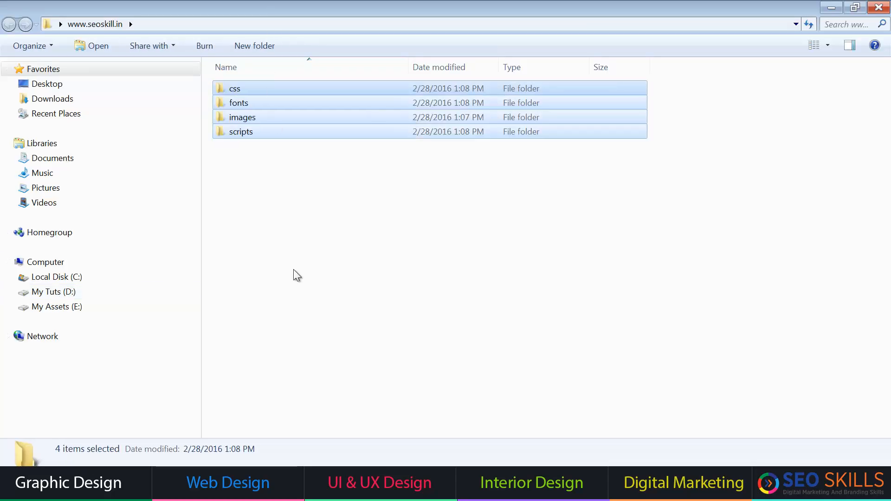
click(332, 263)
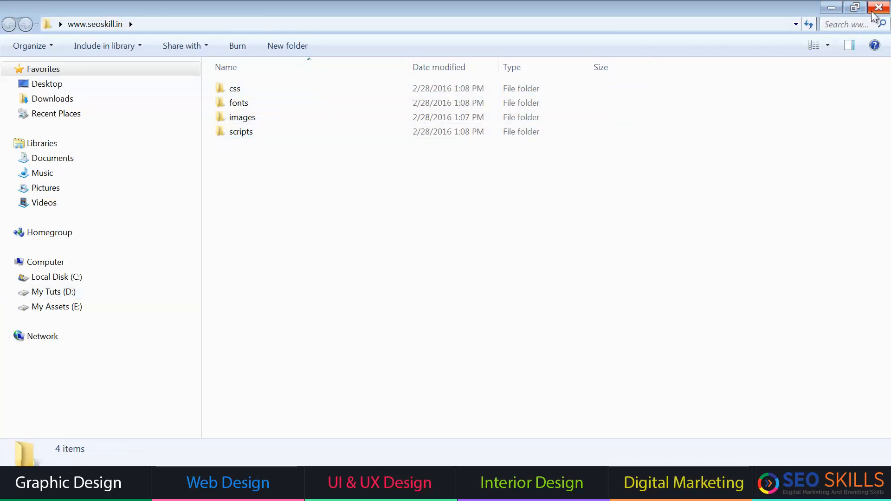
click(873, 11)
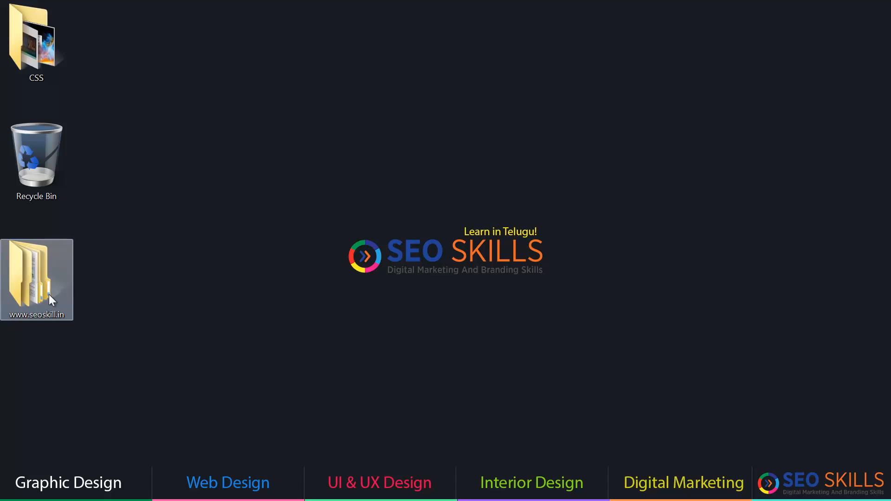
double_click(35, 277)
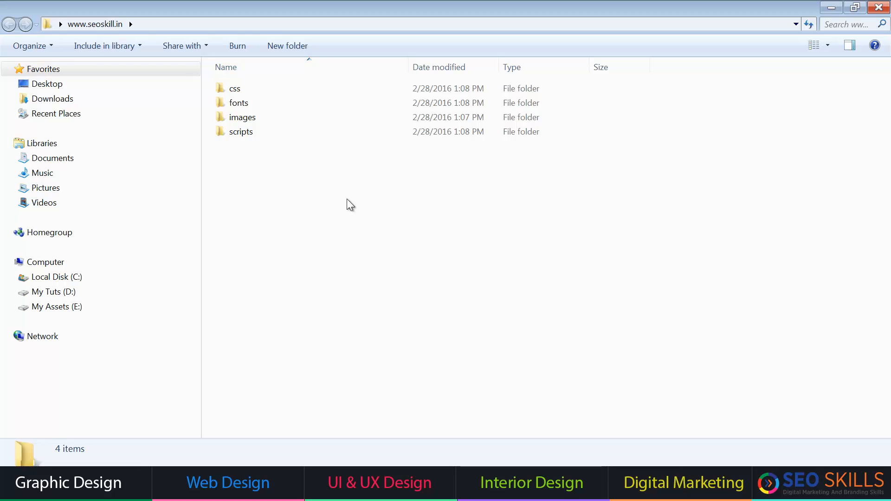
click(878, 7)
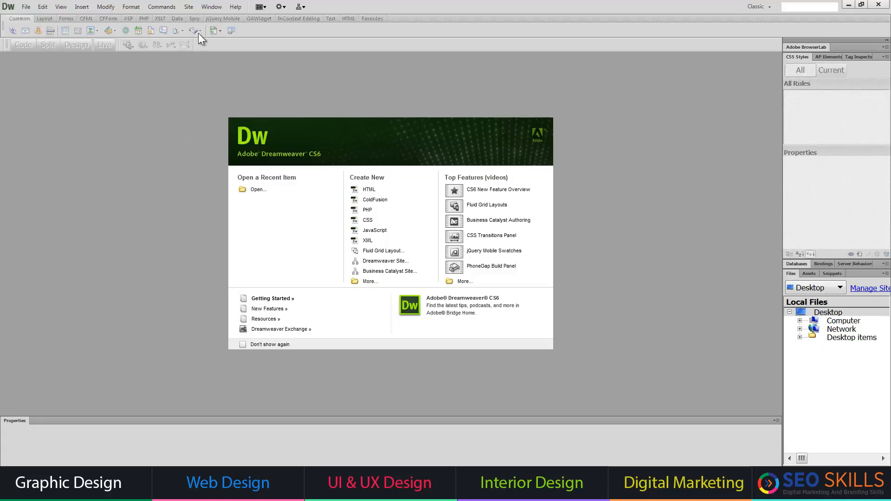
click(188, 8)
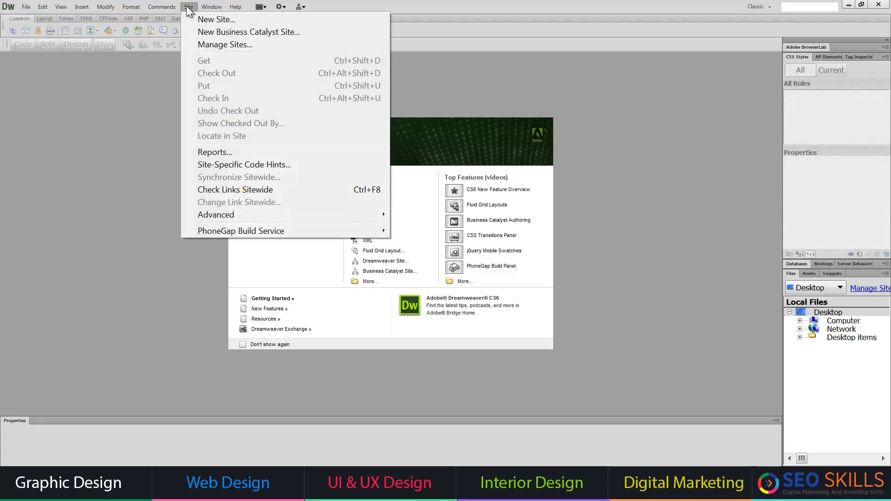
click(228, 17)
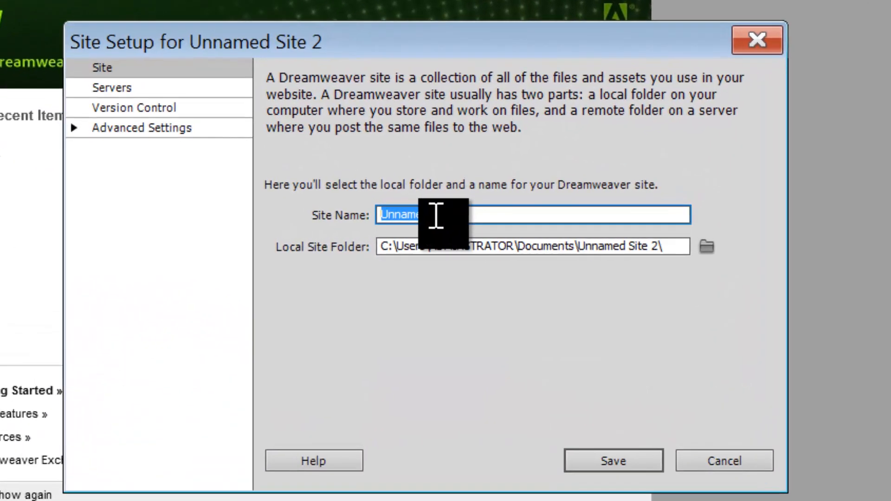
text(www.seoskills.in)
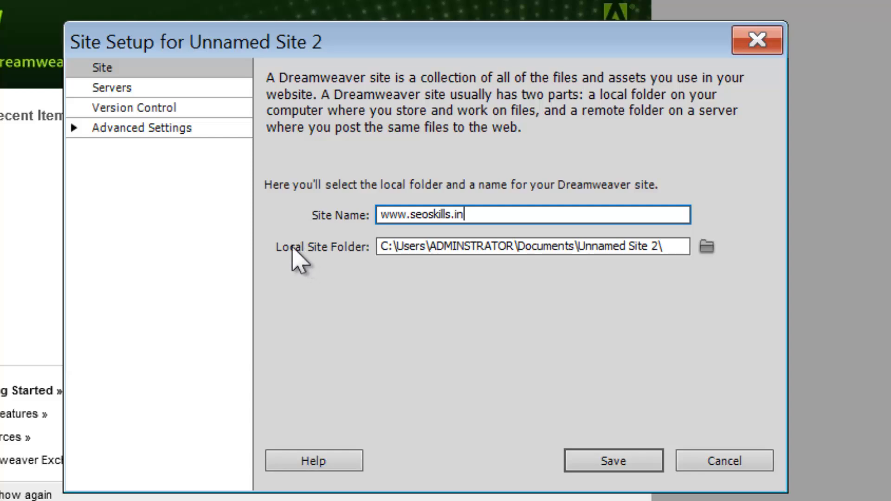
click(706, 247)
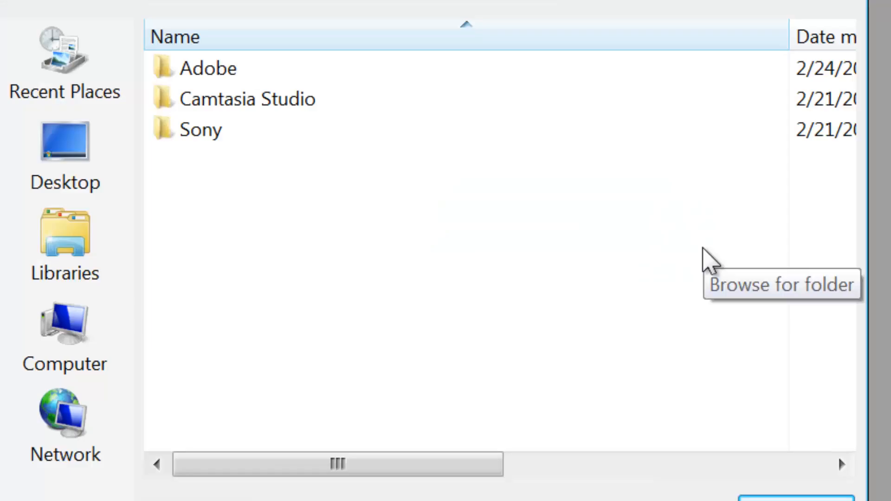
click(88, 135)
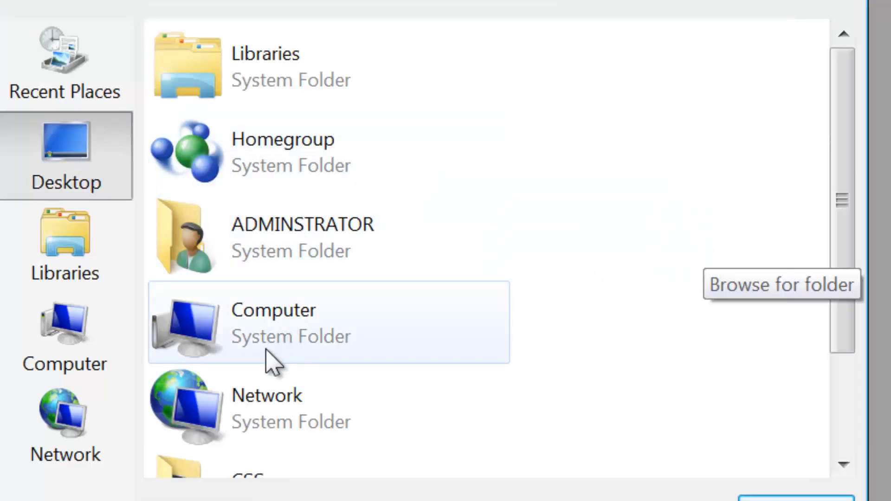
scroll(269, 398, down, 3)
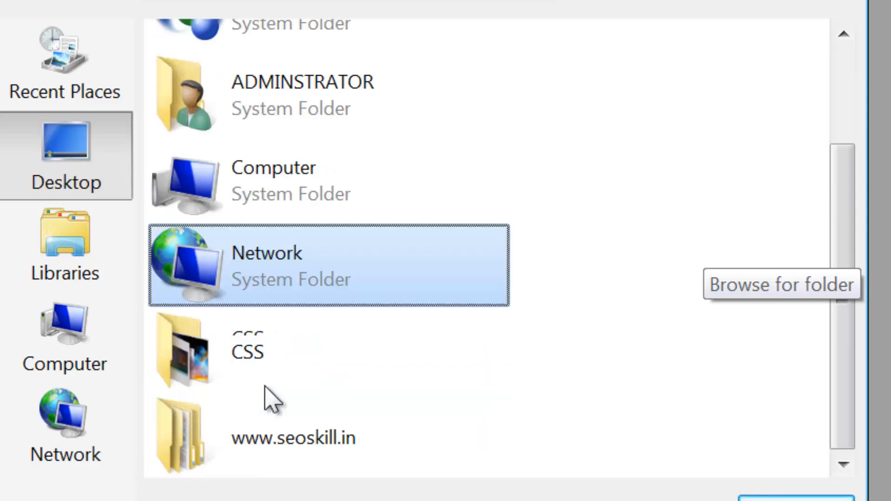
click(278, 456)
click(765, 498)
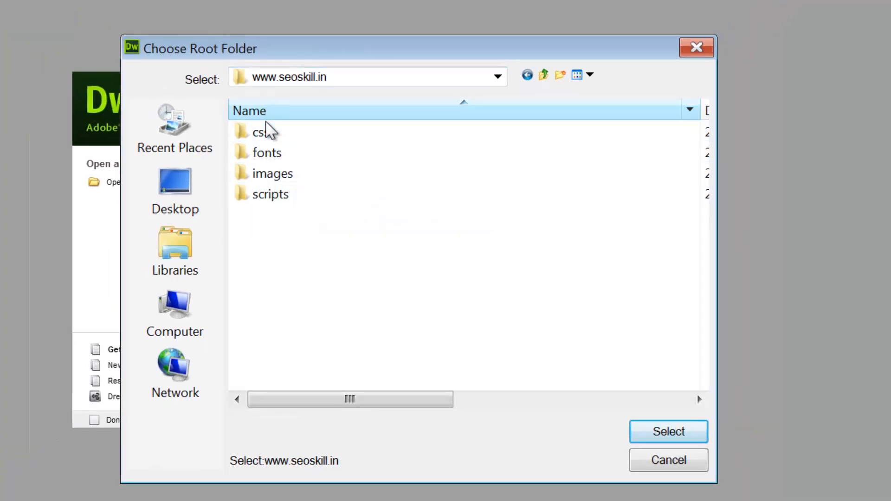
click(659, 431)
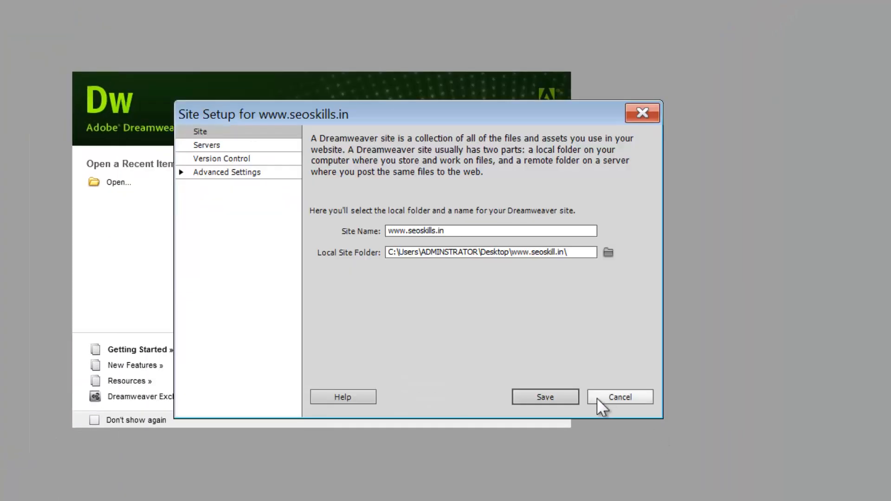
click(545, 397)
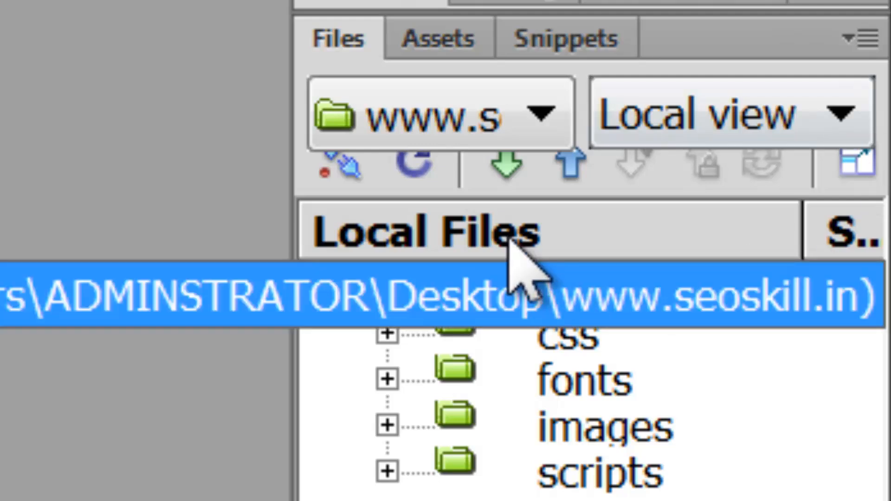
Float and enlarge the Files panel, widen its Local Files column to review the site folders, and close the panel
drag(338, 38, 0, 0)
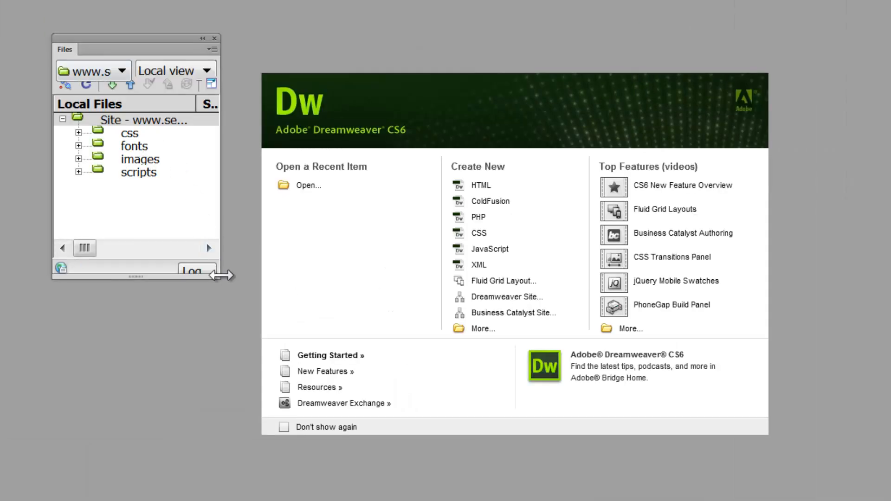
drag(223, 276, 257, 407)
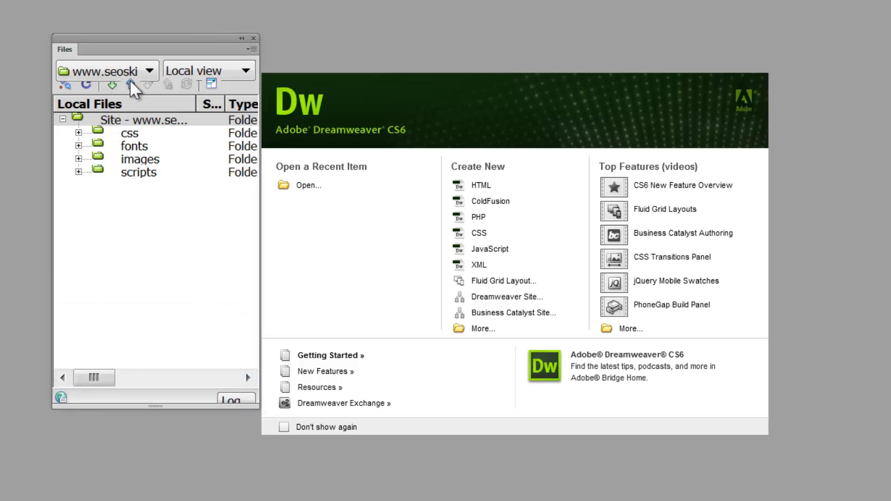
click(148, 70)
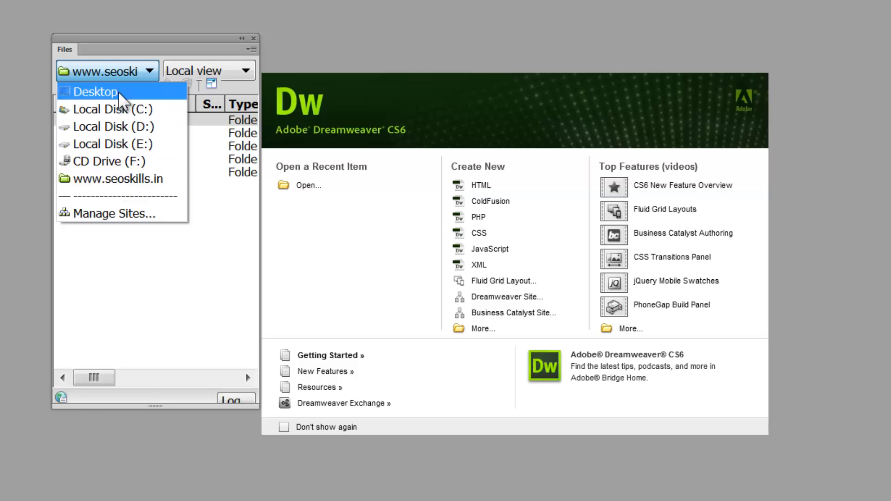
click(123, 65)
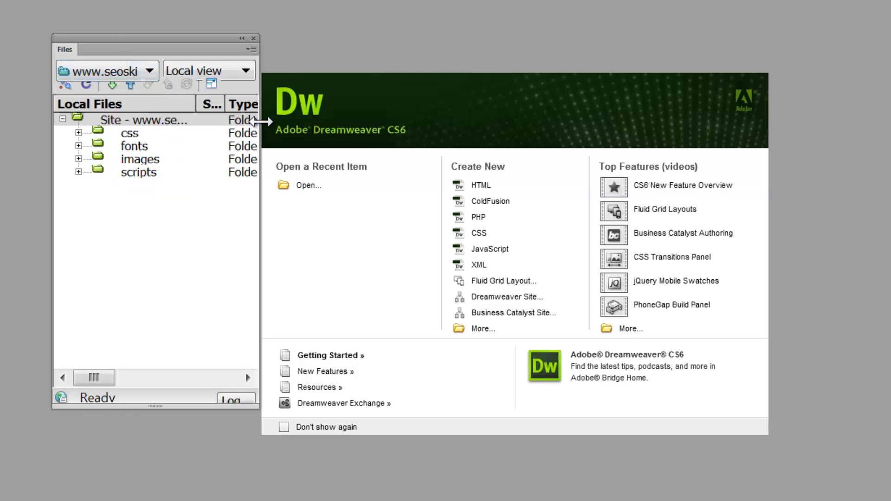
drag(264, 121, 874, 108)
click(200, 107)
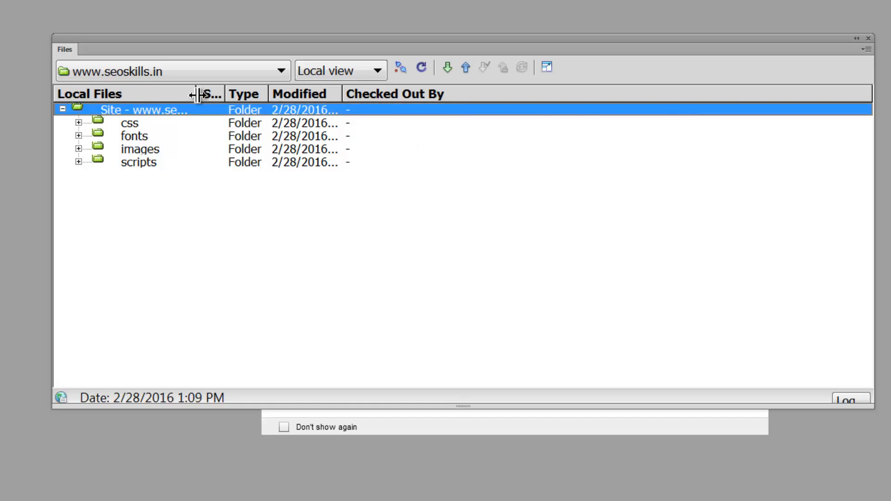
drag(196, 93, 376, 90)
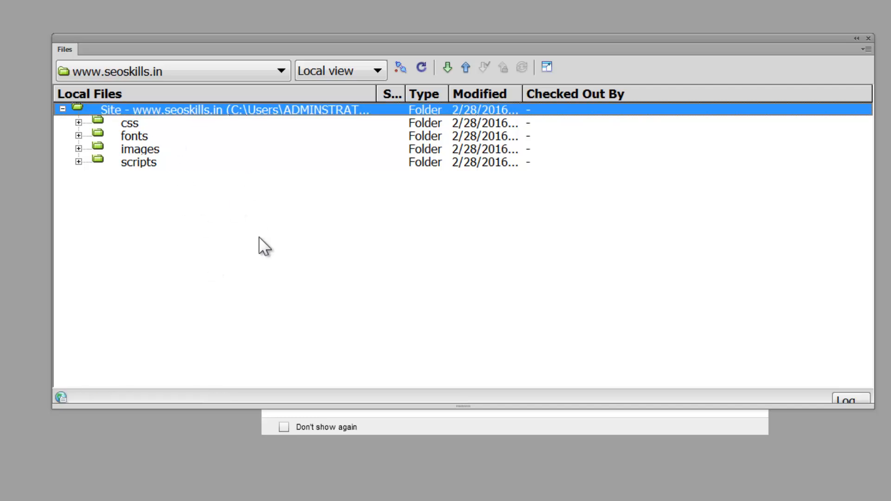
click(867, 39)
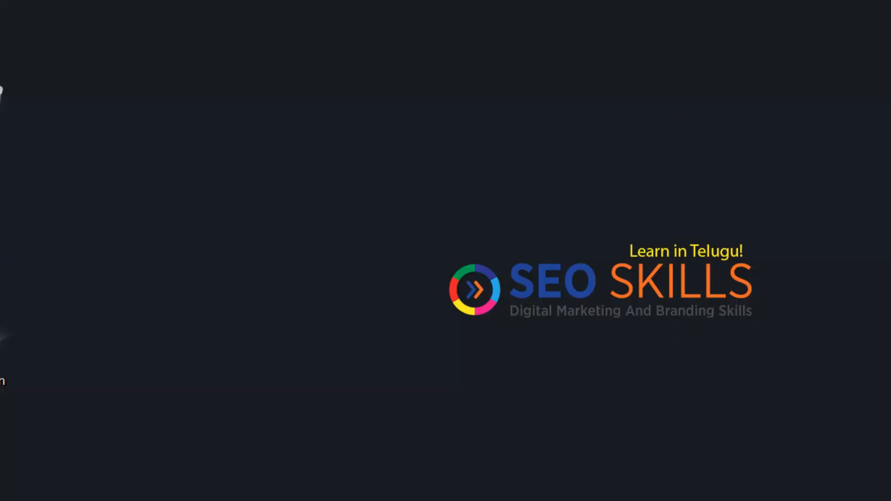
click(2, 355)
key(F2)
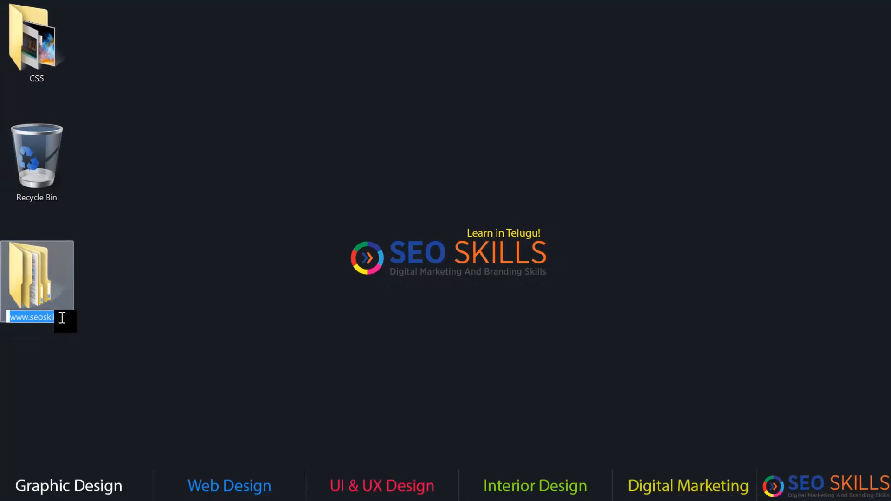
click(63, 317)
key(BackSpace)
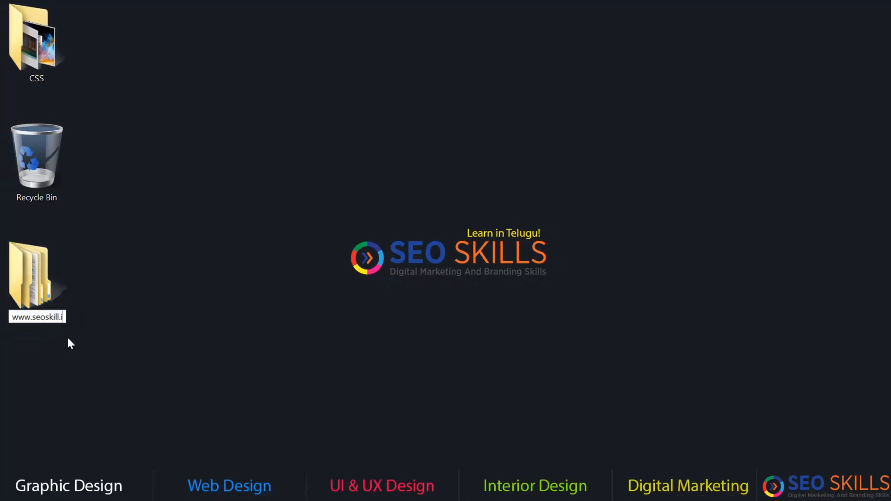
key(BackSpace)
text(com)
key(Return)
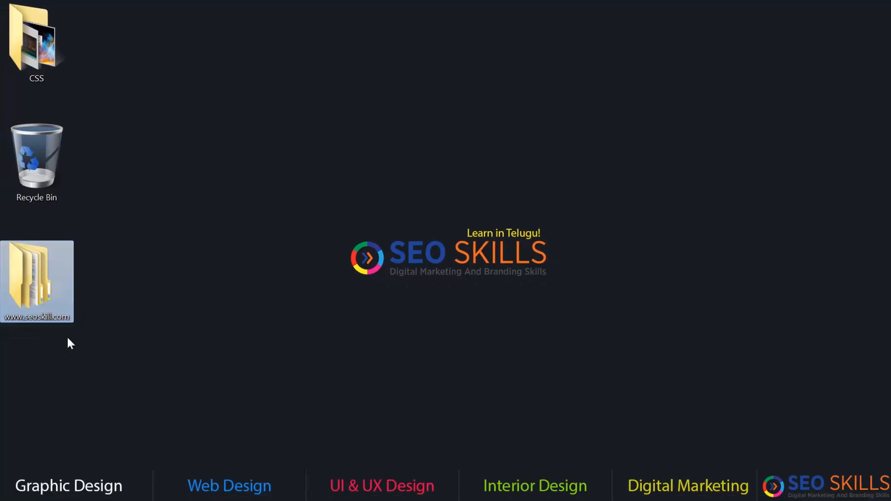
click(165, 339)
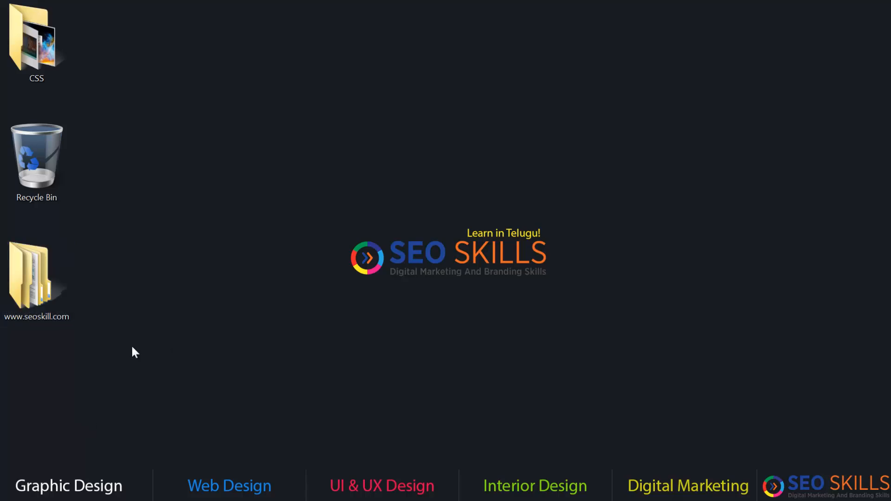
Reopen Dreamweaver and cancel the prompt to choose a new local root folder
key(super)
click(391, 309)
key(super+r)
key(Return)
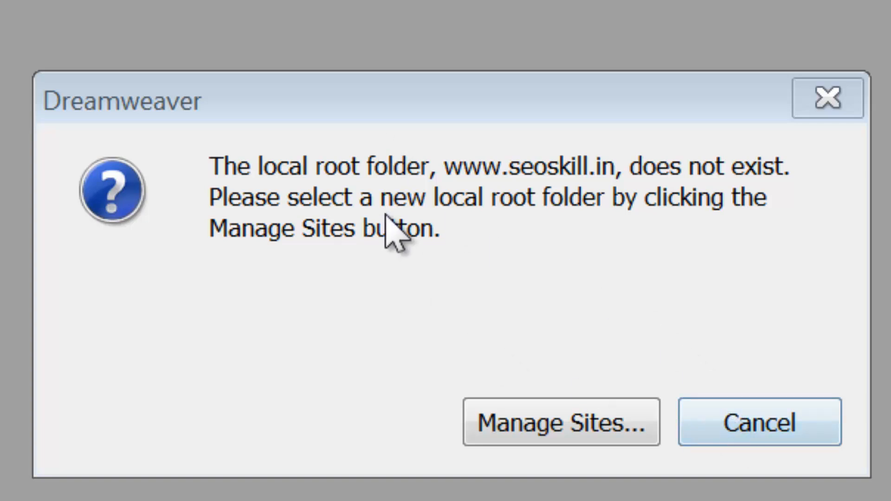
click(766, 433)
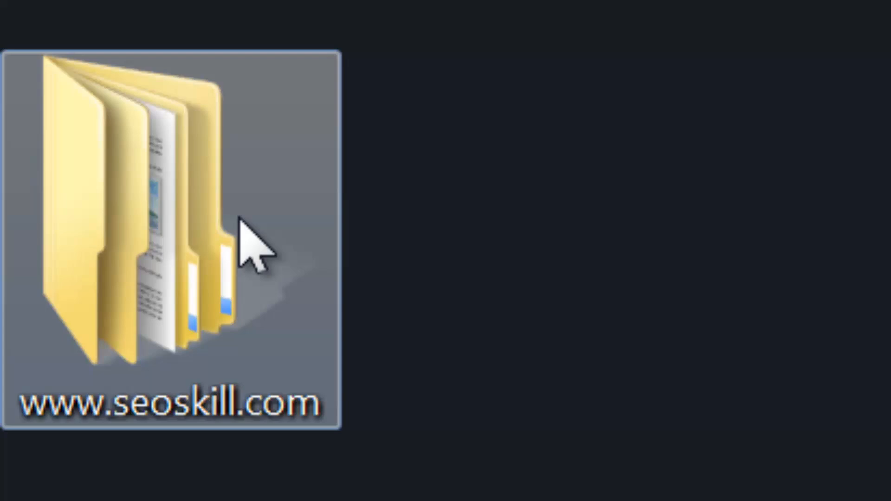
click(239, 217)
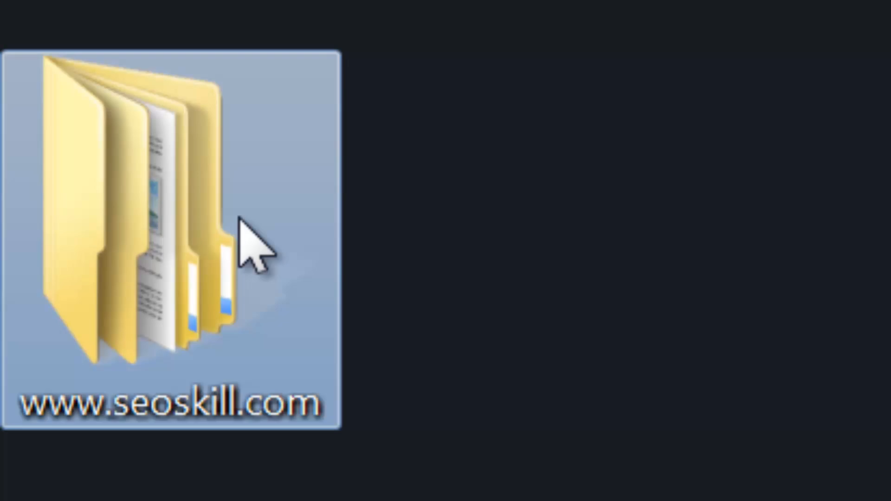
key(F2)
click(334, 407)
key(BackSpace)
key(BackSpace)
key(BackSpace)
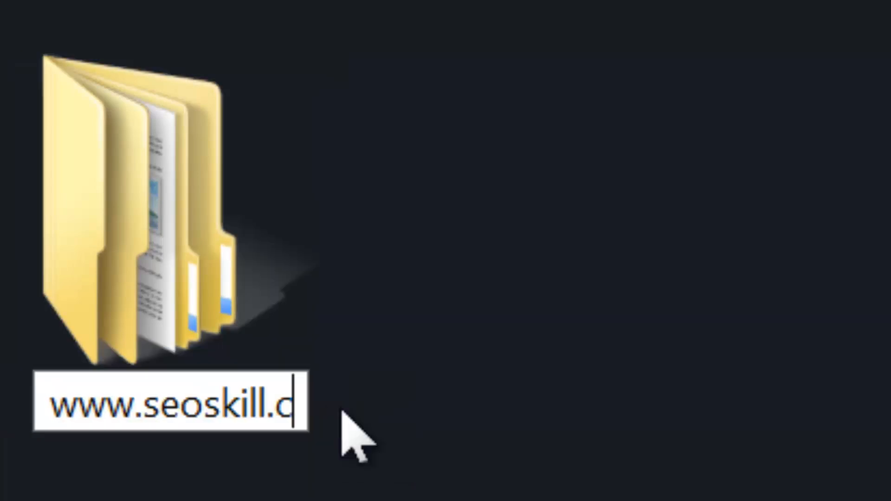
text(in)
key(Return)
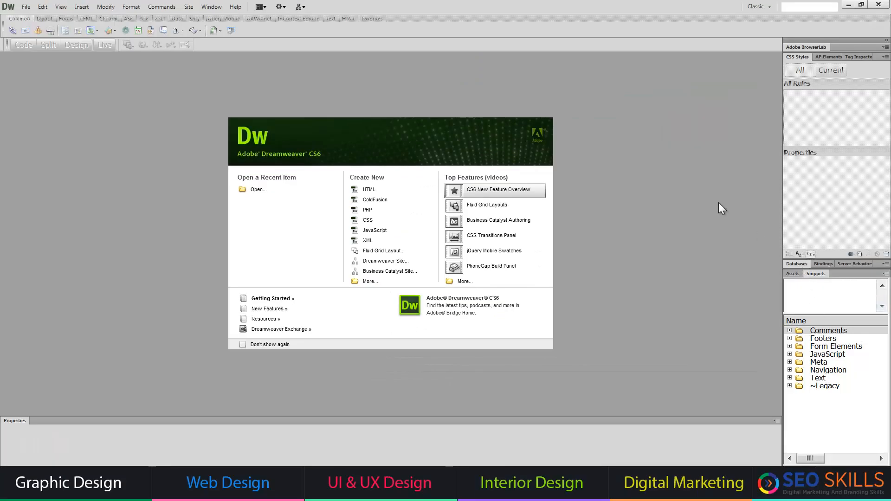
click(211, 6)
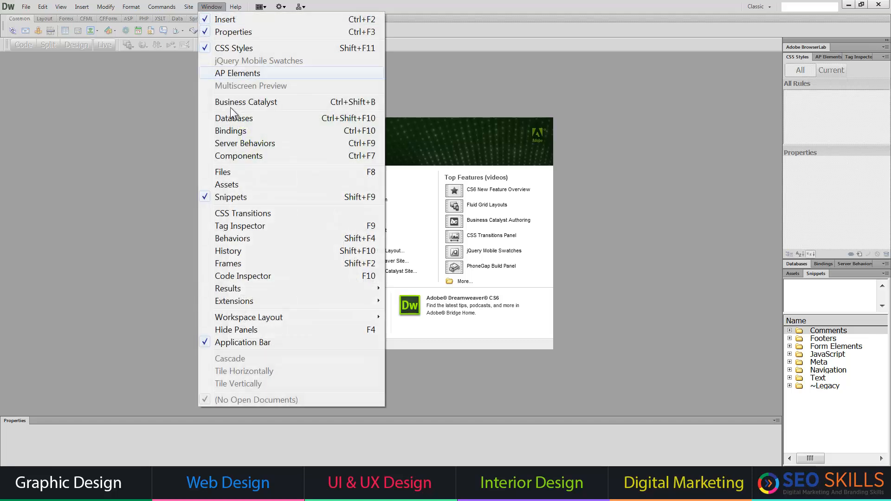
click(223, 172)
click(162, 141)
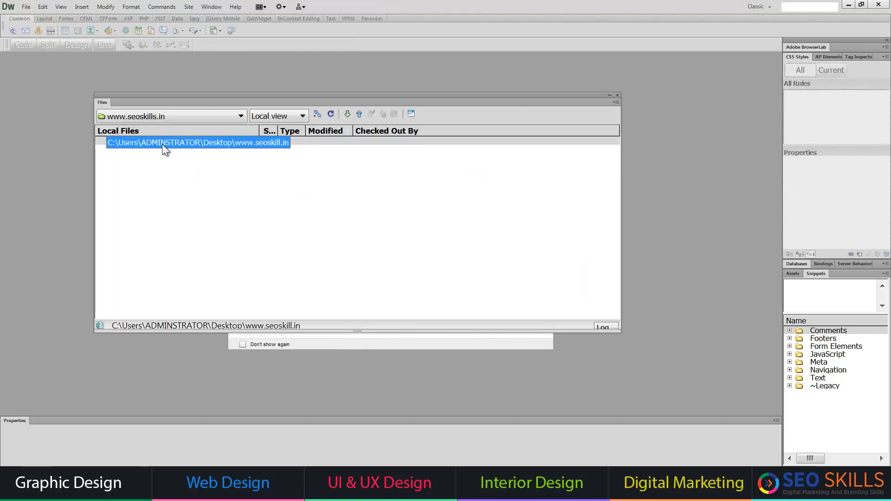
click(259, 180)
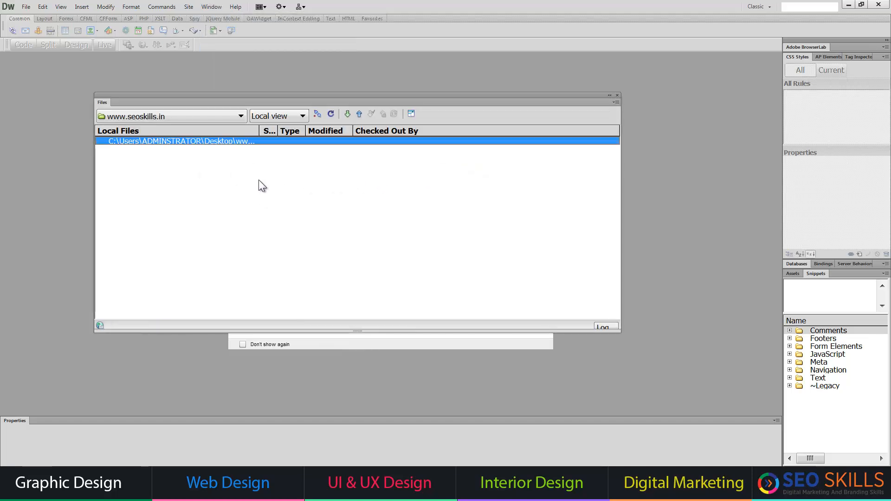
click(331, 114)
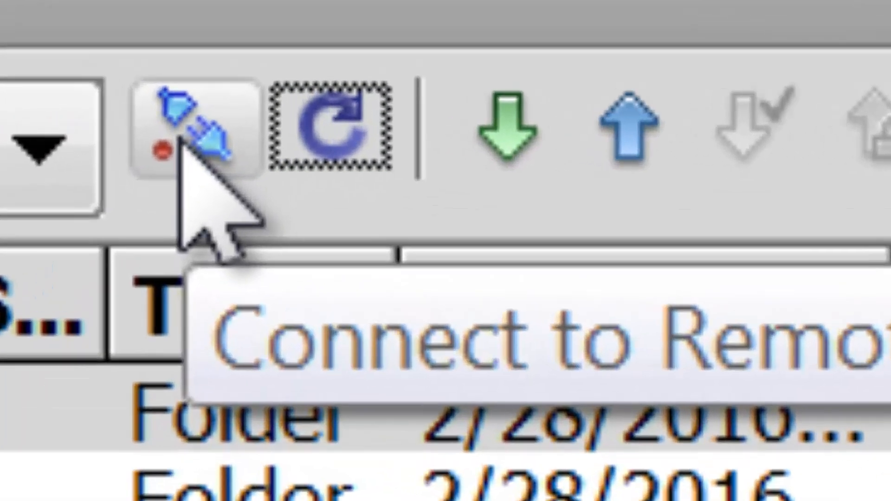
Examine the FTP address, username and password settings of a new remote server, and cancel the server and site setup
click(316, 115)
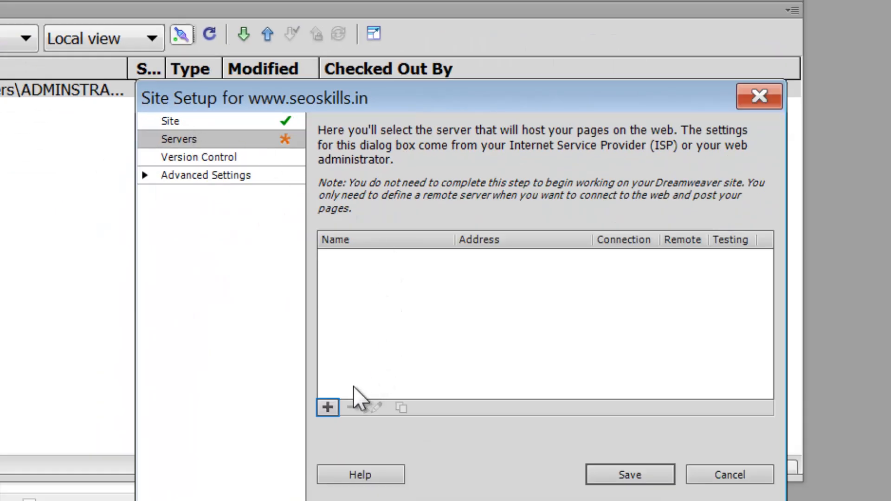
click(327, 408)
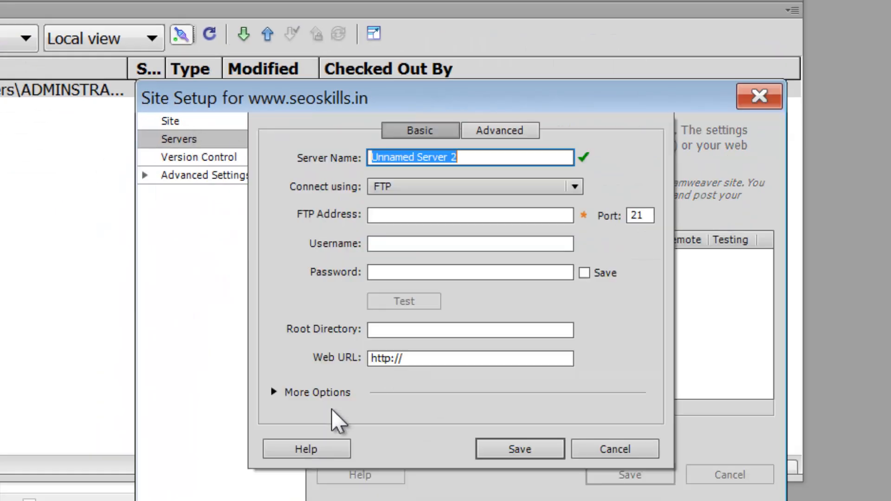
click(415, 216)
click(406, 244)
click(396, 273)
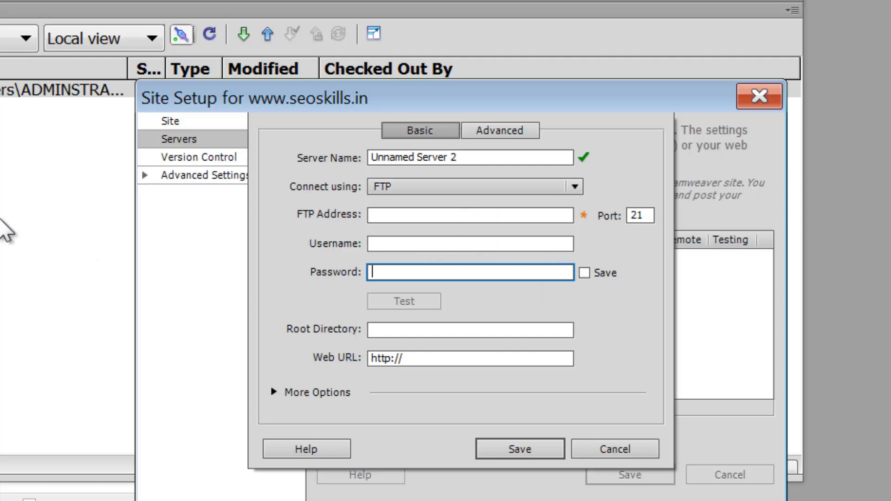
click(605, 447)
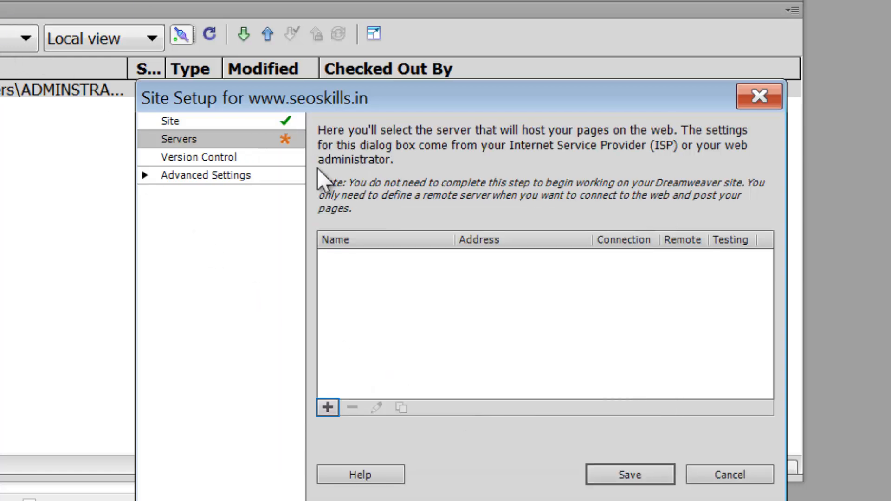
click(726, 474)
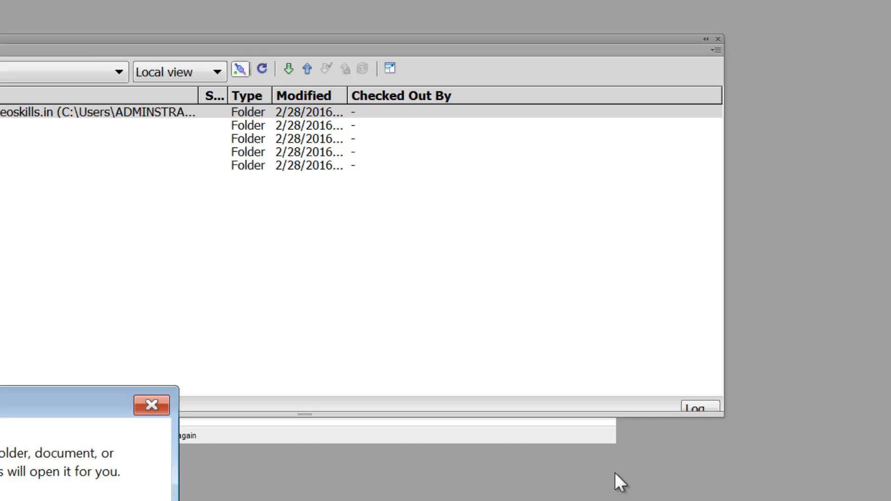
Open a blank Notepad document and begin the notes with the heading "Step1:"
text(notepad)
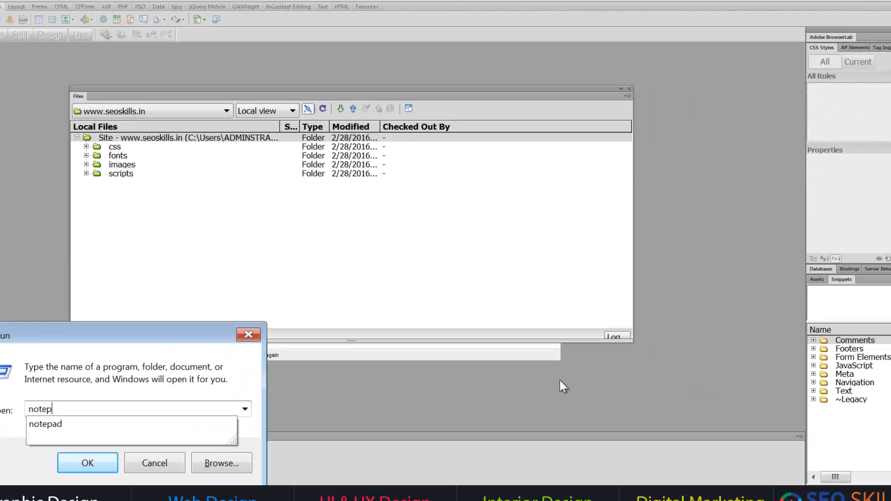
key(Return)
text(St)
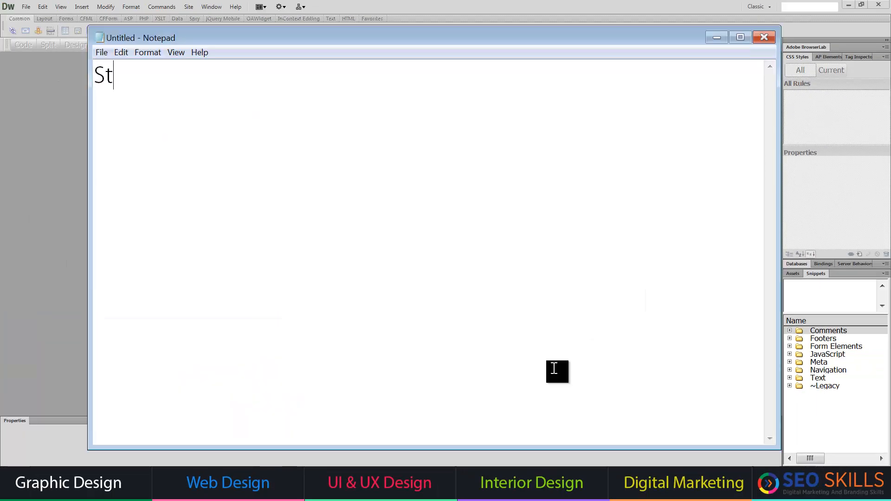
text(ep1:)
key(Return)
Write the indented line "create a folder on Desktop contails all Asstets" under the Step1 heading
key(Tab)
text(create a )
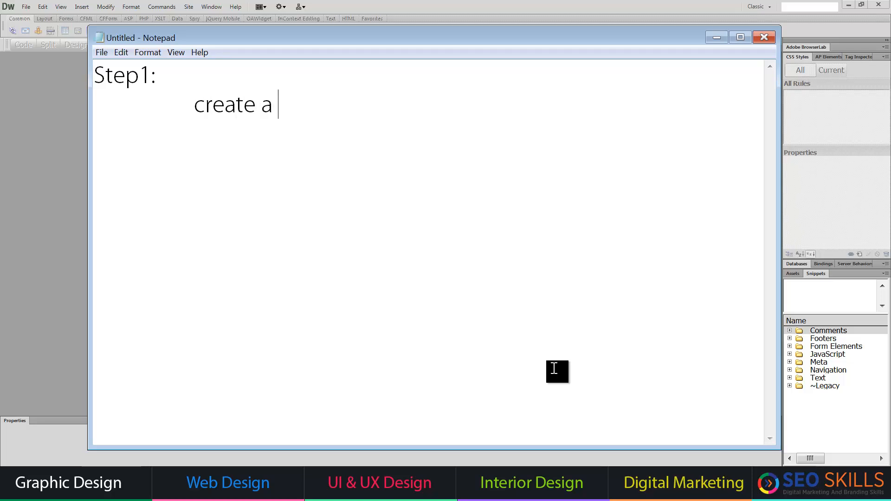
text(folder )
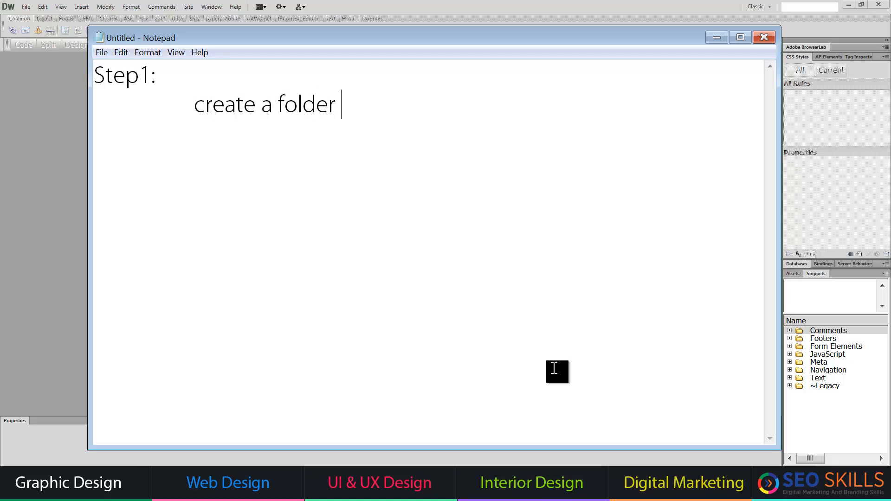
text(on Deskto)
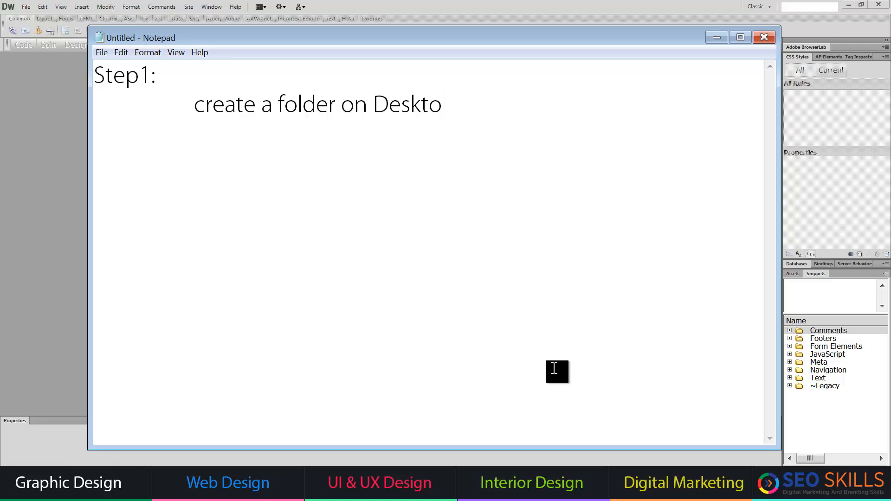
text(p cont)
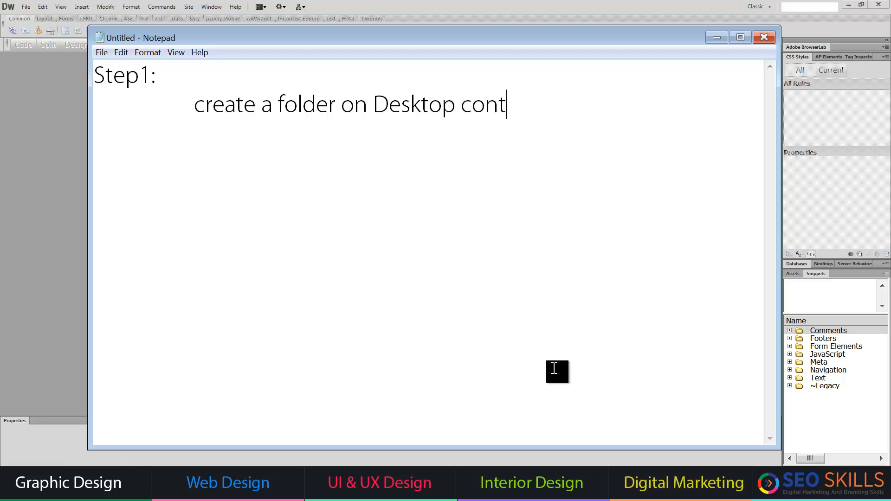
text(ails all Asstes)
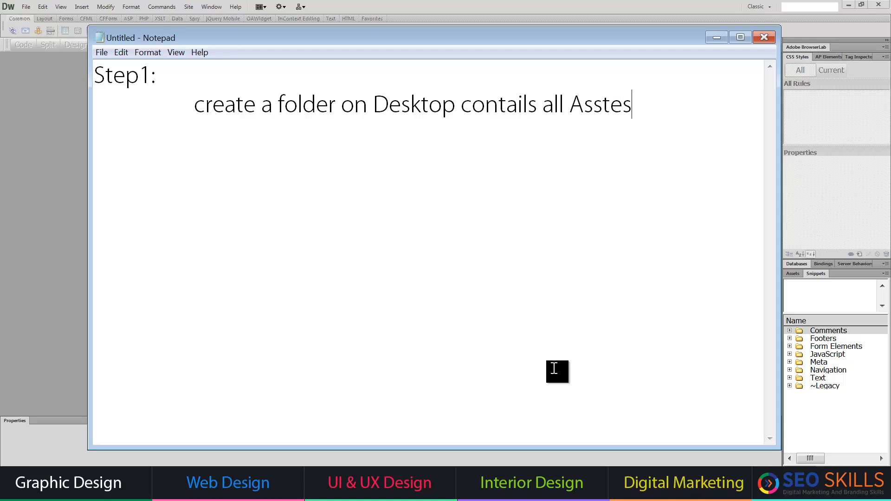
key(BackSpace)
text(ts)
Add the heading "Step2" and, after a blank line, the indented line "site>newsite"
key(Return)
text(Step2)
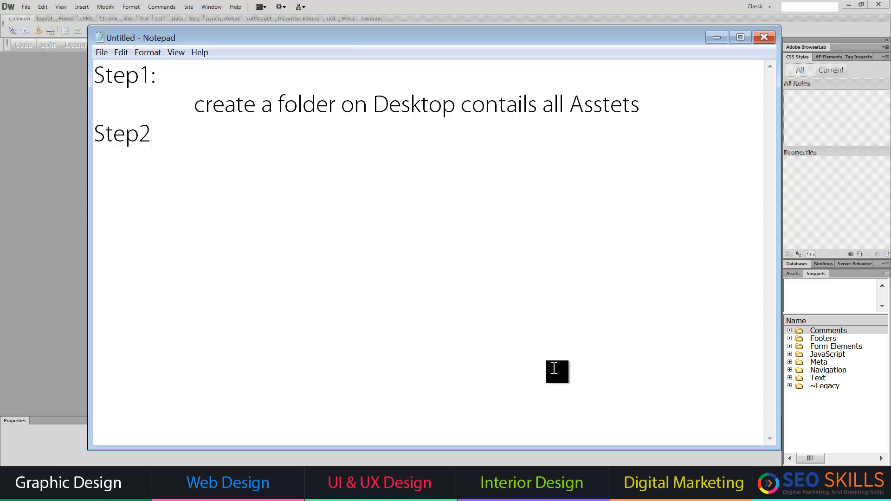
key(Return)
key(Return)
key(Tab)
text(d)
key(BackSpace)
text(site>news)
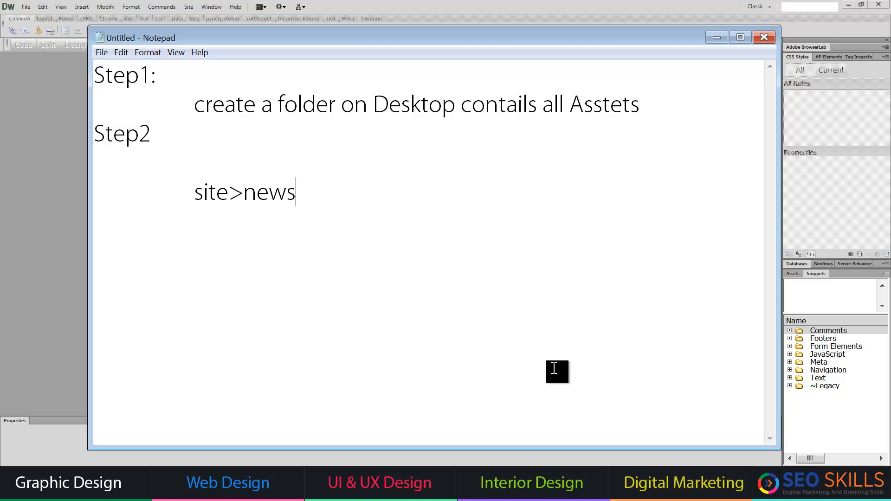
text(ite)
Add the indented line "follow the process." below the site>newsite line, separated by a blank line
key(Return)
key(Return)
key(Tab)
text(follow th)
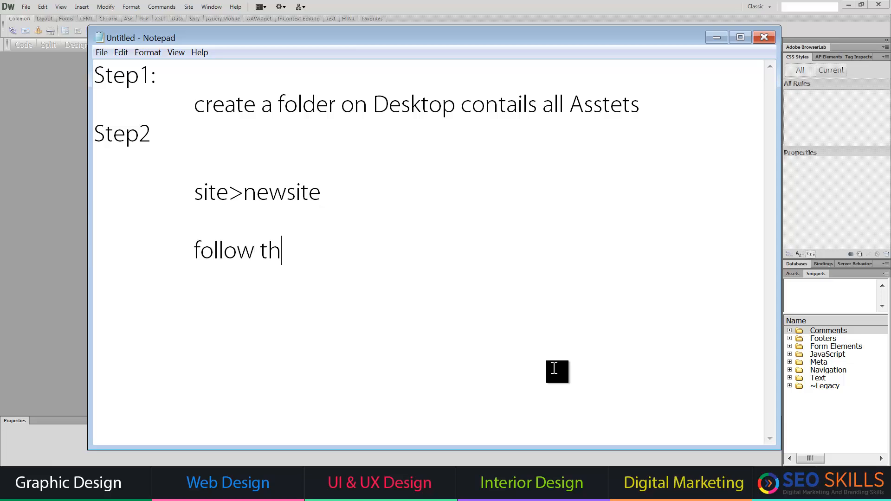
text(e proce)
key(BackSpace)
text(roces)
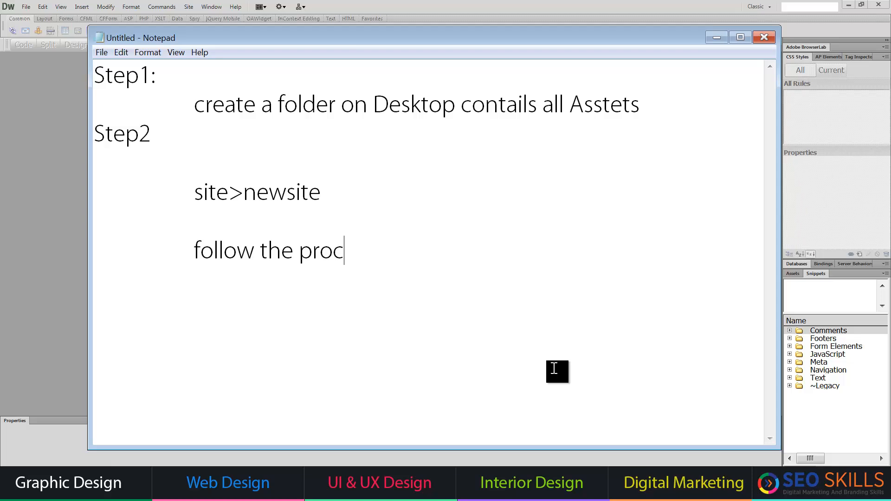
text(s)
text(.)
key(Return)
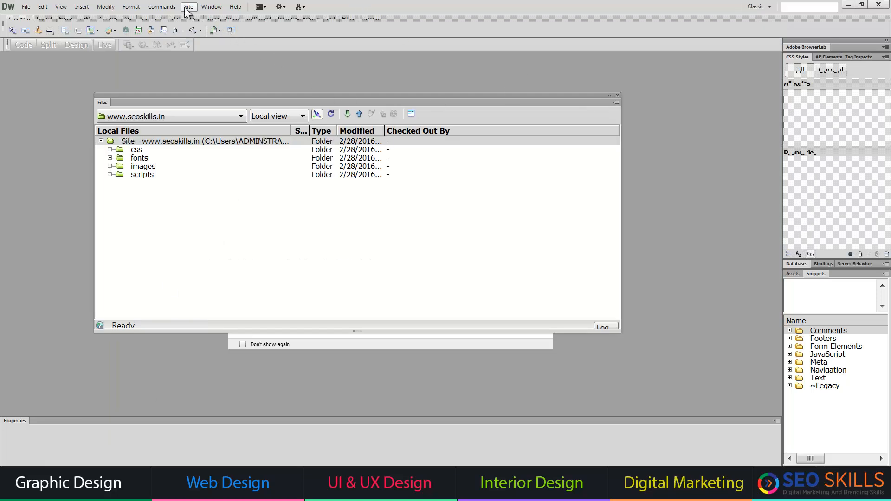
Switch to Dreamweaver, examine the local site folder path in a new site's setup, and cancel the setup
click(186, 8)
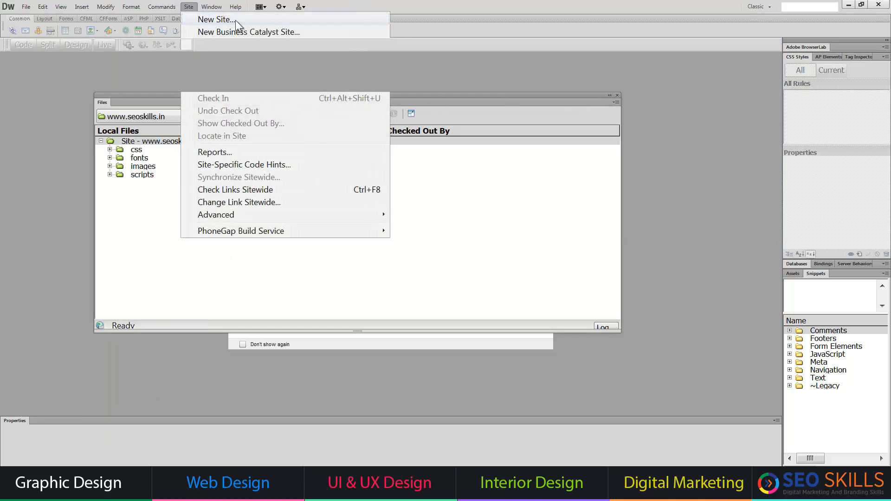
click(236, 21)
click(437, 235)
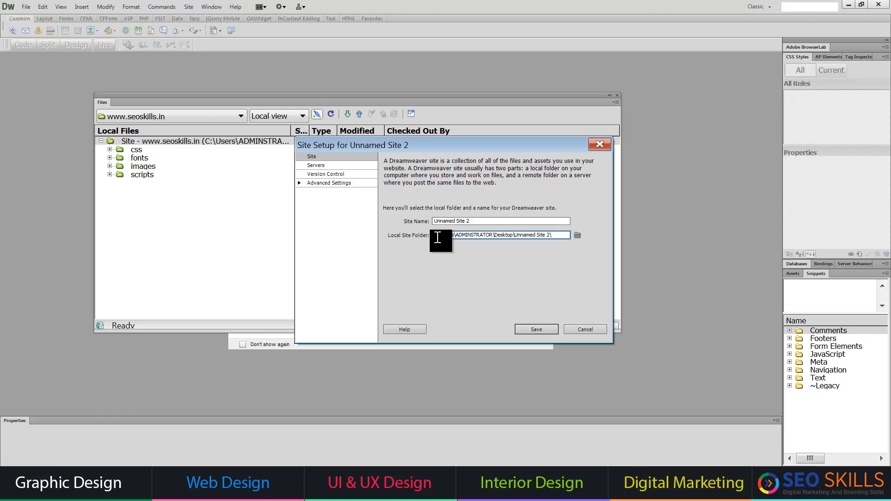
drag(438, 237, 532, 234)
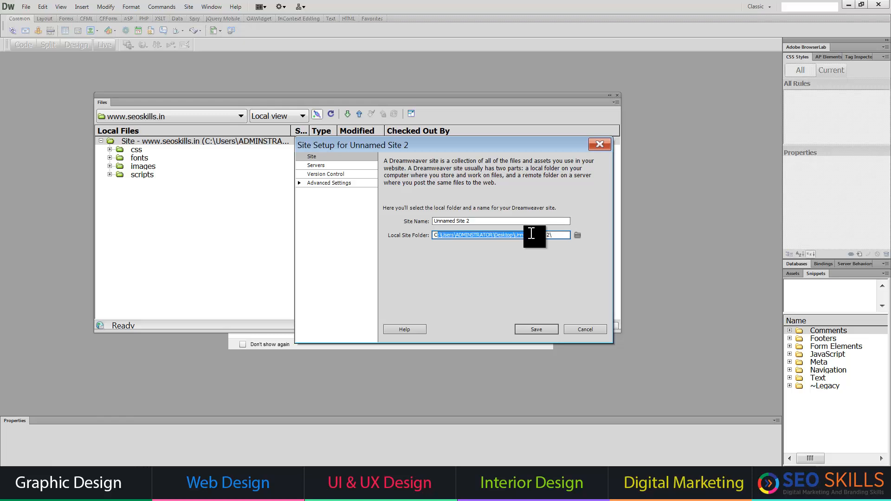
click(586, 329)
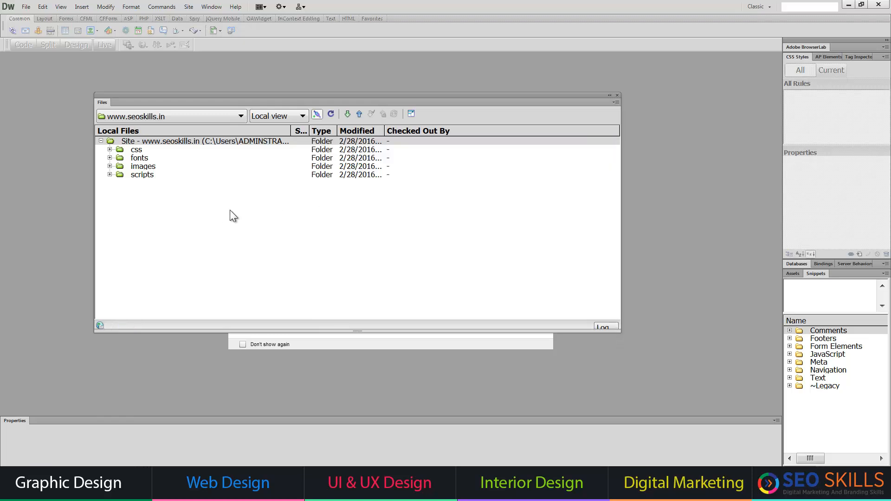